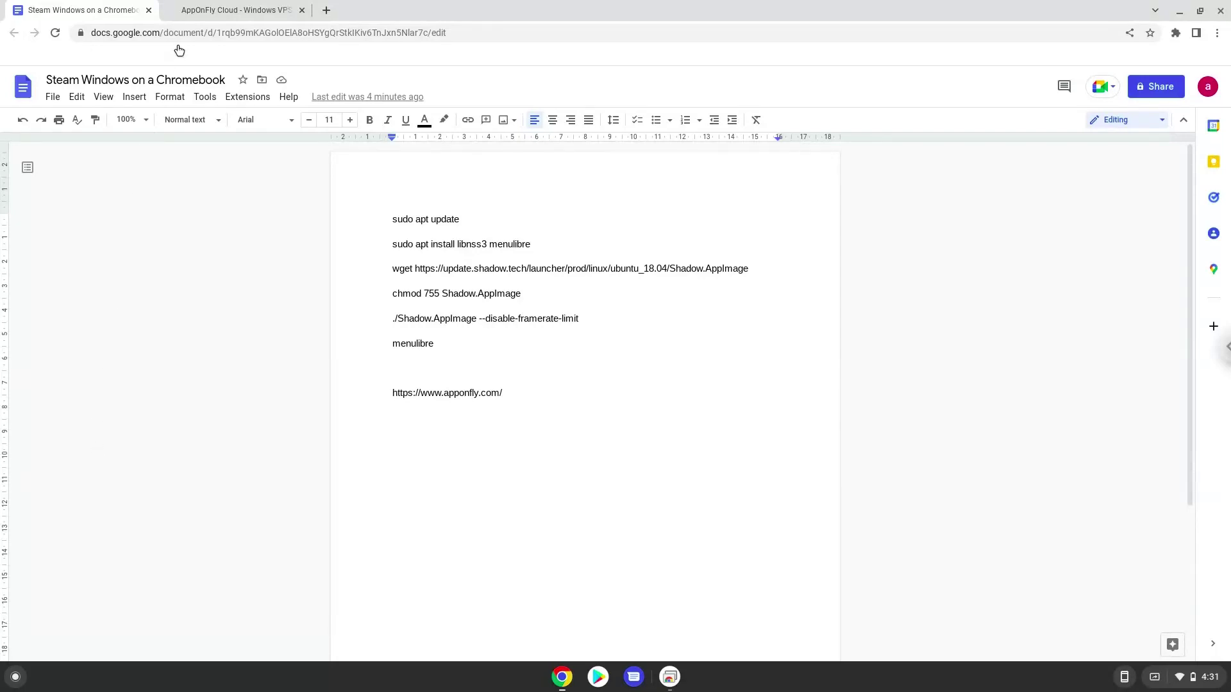
- Start a free trial of AppOnFly VPS from its website and block the session's clipboard access request
left_click(188, 11)
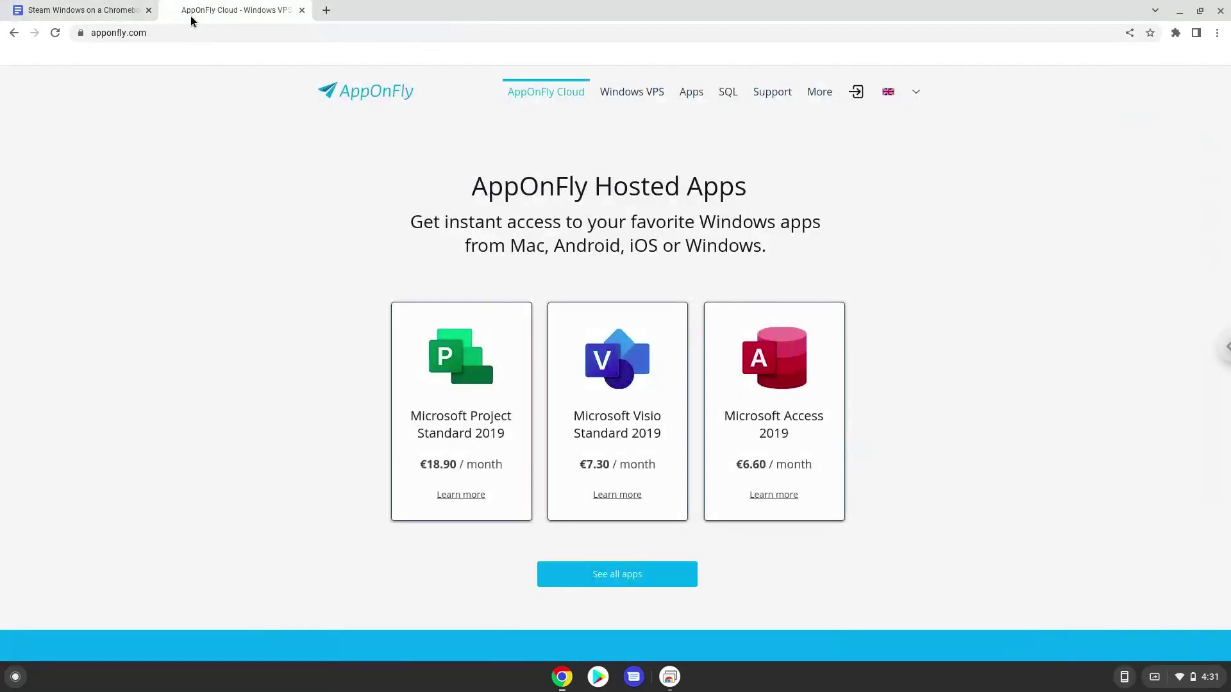
scroll(200, 283, "down", 5)
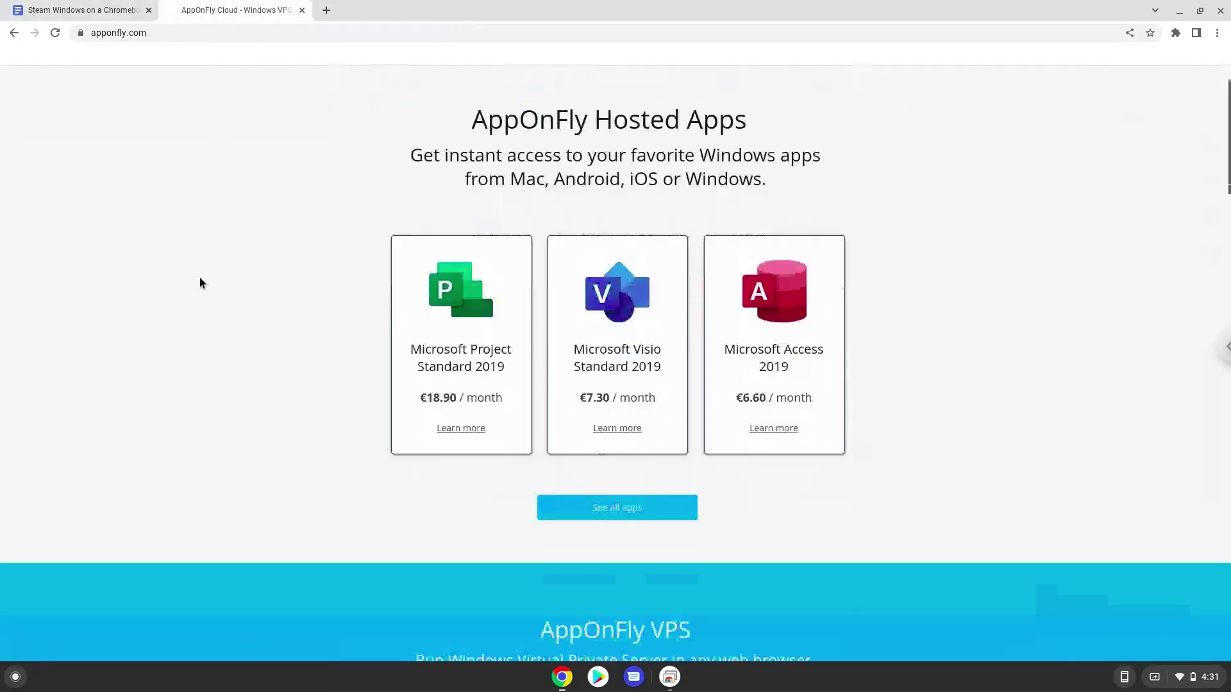
scroll(200, 282, "down", 2)
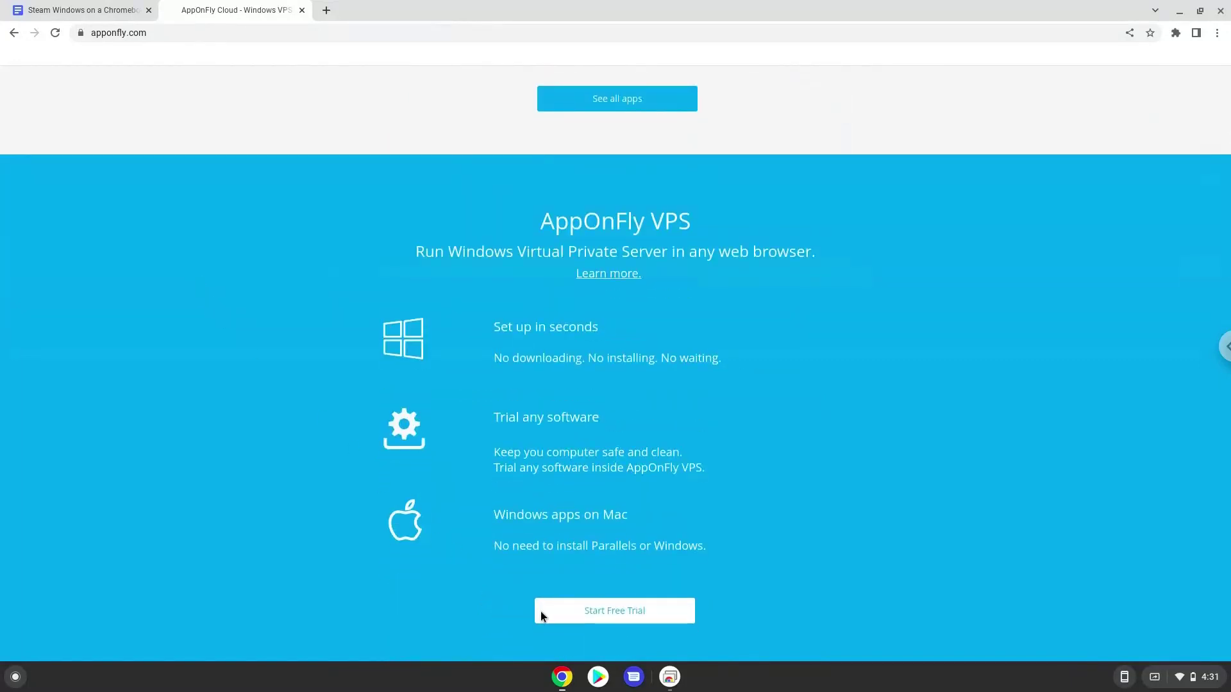
left_click(541, 612)
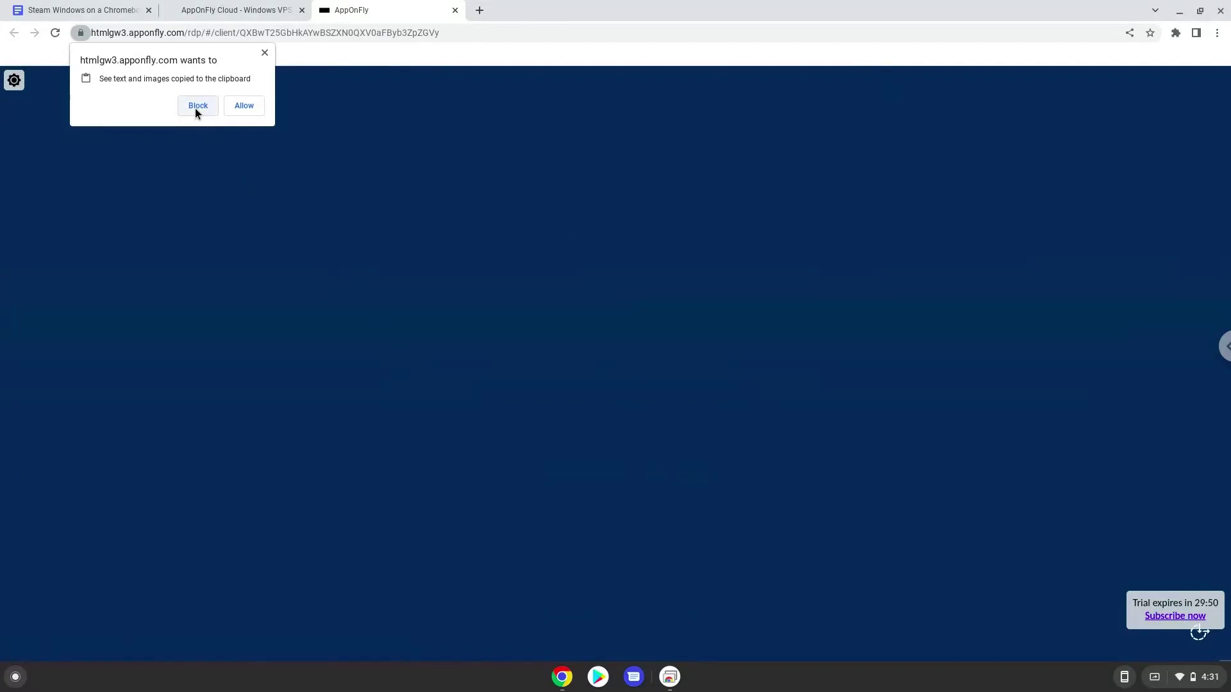
left_click(198, 106)
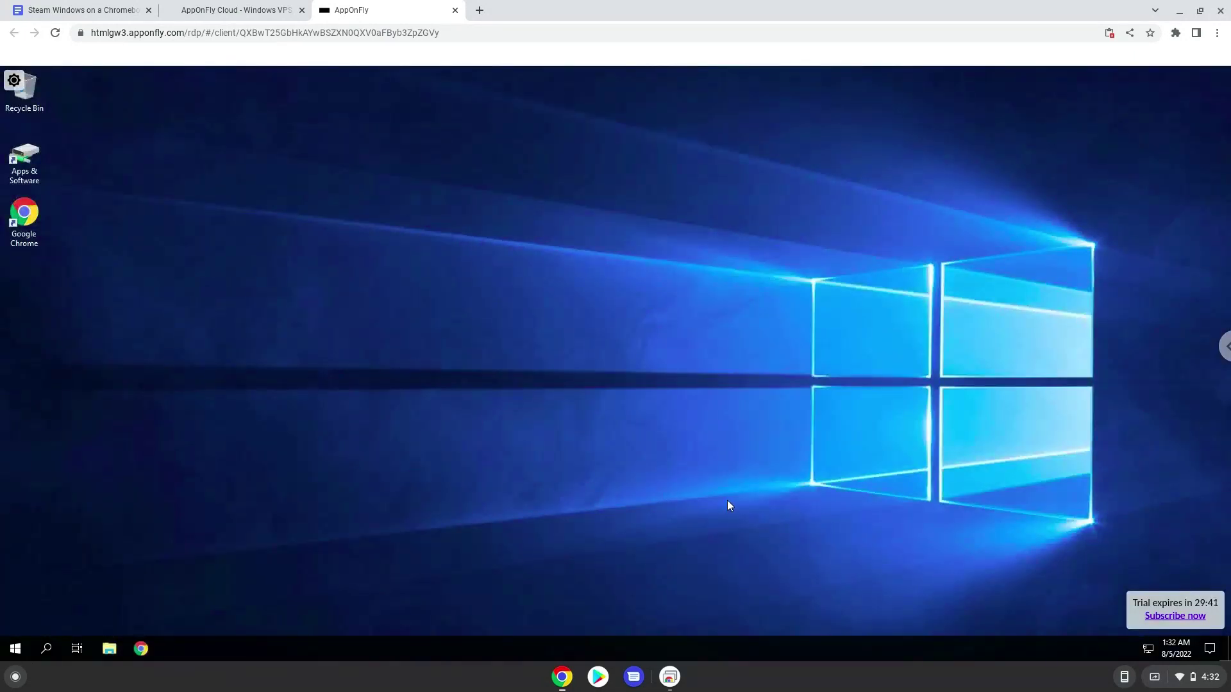
- Run the gimp-2.10.30-setup installer from the GIMP folder in the remote desktop's Apps & Software collection
left_click(27, 159)
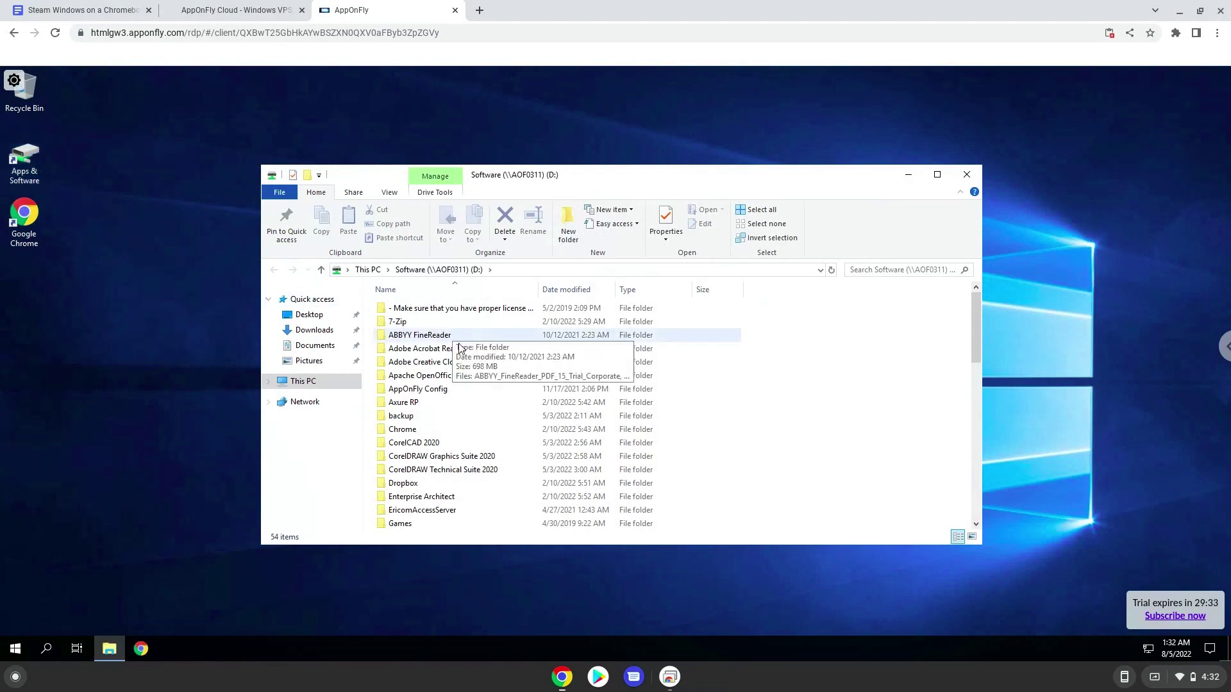
scroll(459, 348, "down", 5)
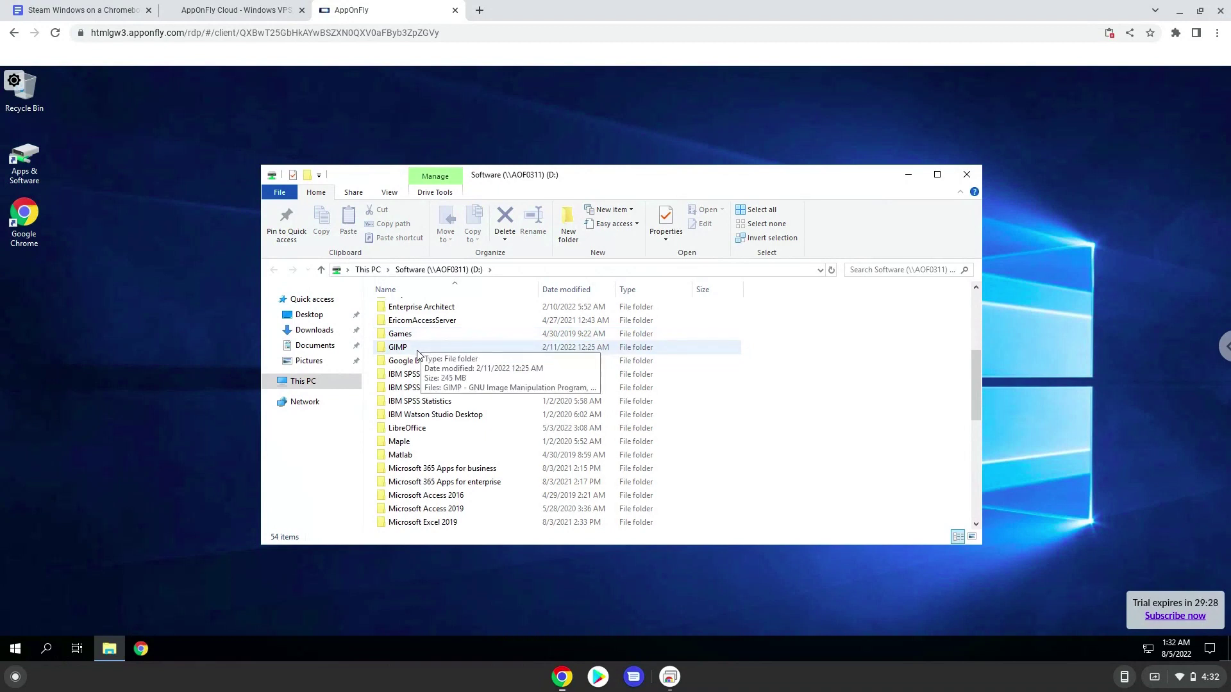
double_click(417, 352)
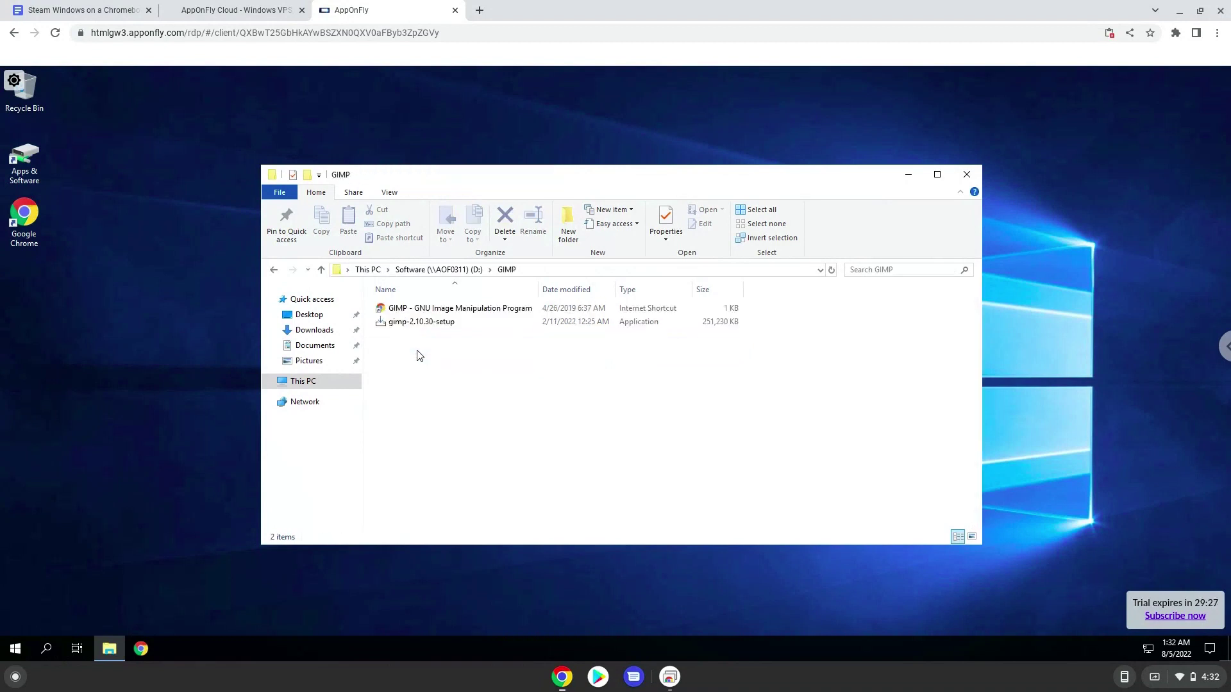
double_click(416, 324)
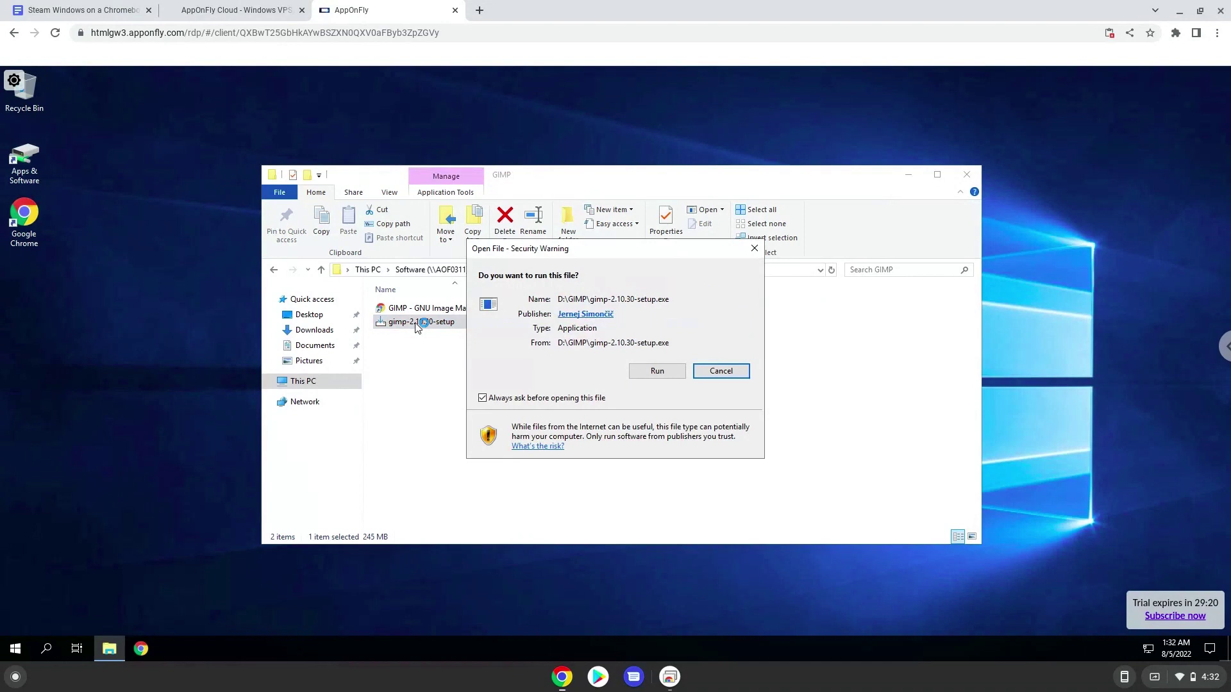
left_click(660, 373)
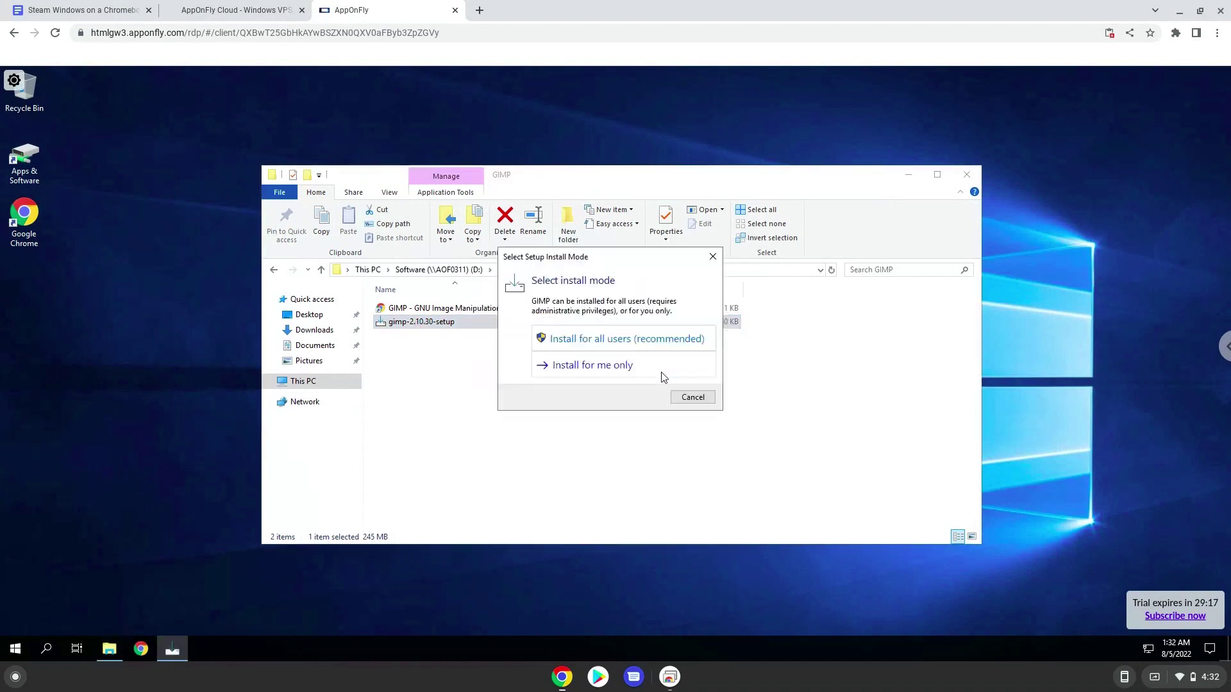
- Install GIMP for all users with the default setup, finish the wizard and close the GIMP folder window
left_click(632, 343)
left_click(630, 391)
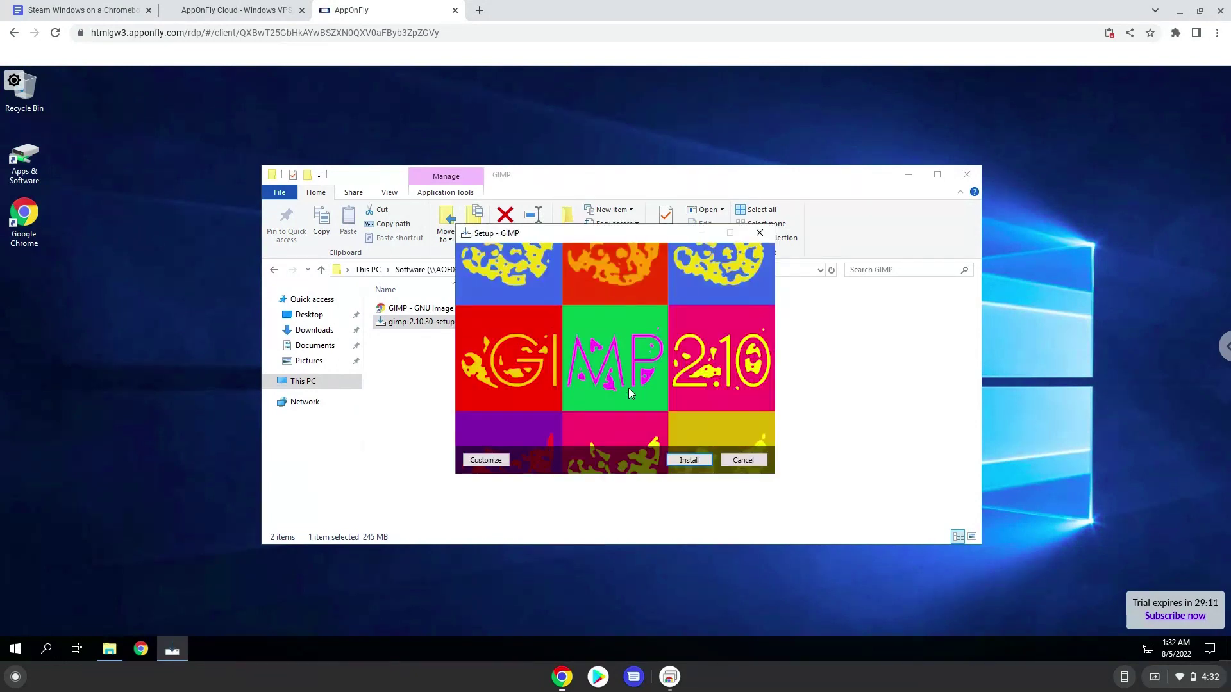
left_click(684, 460)
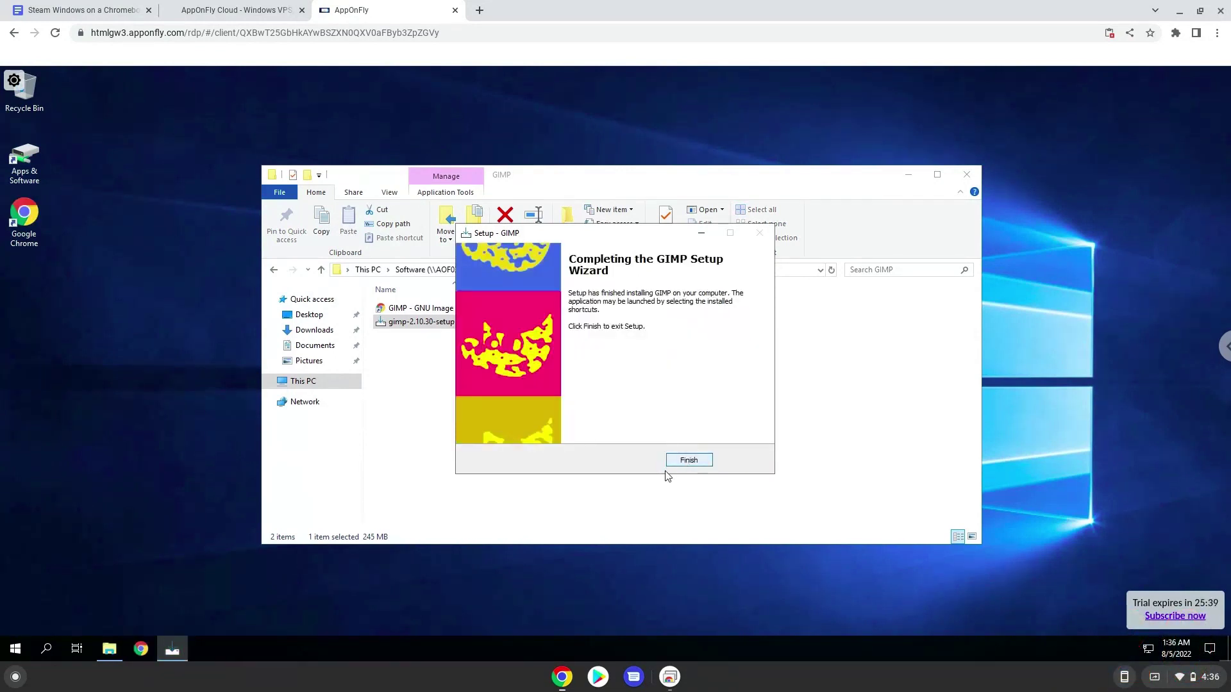
left_click(673, 460)
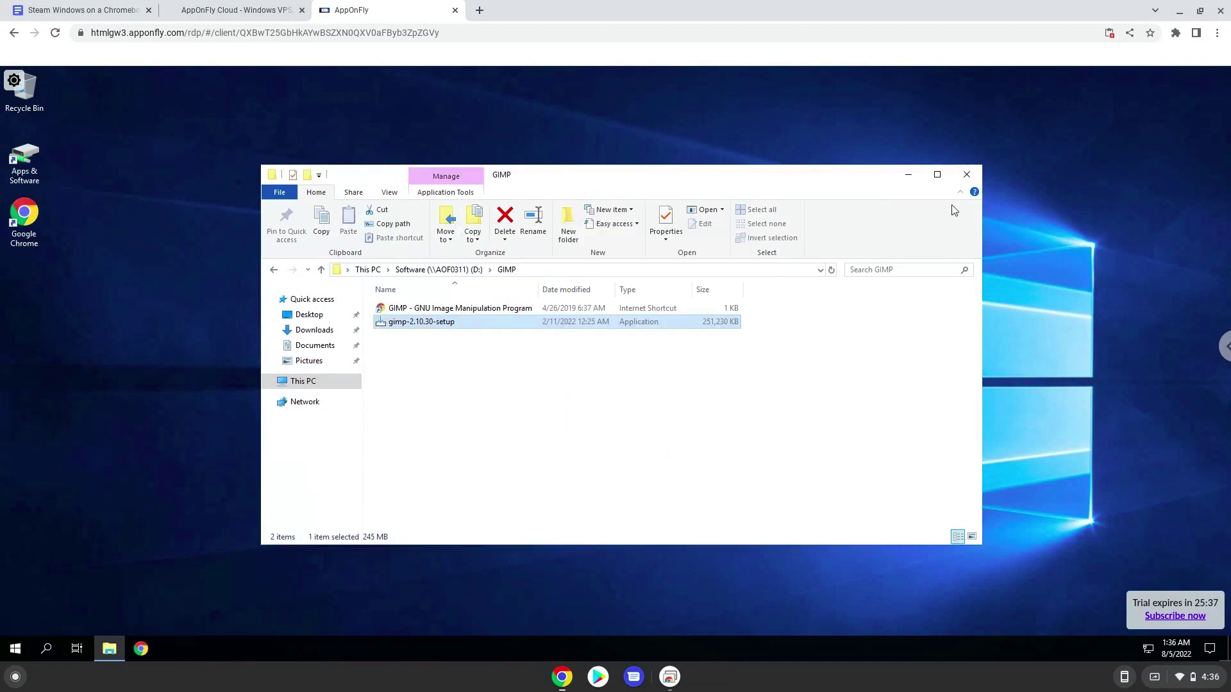
left_click(968, 176)
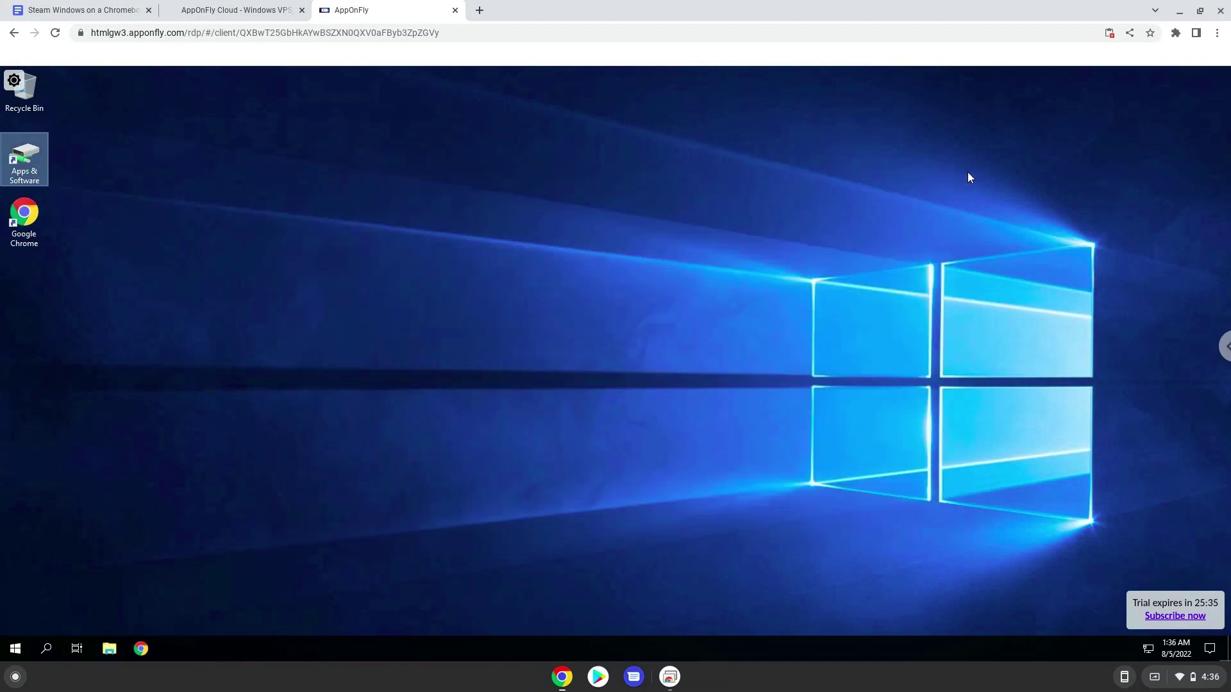
- Launch GIMP 2.10.30 on the remote desktop, maximize its window and dismiss the About GIMP dialog
left_click(14, 649)
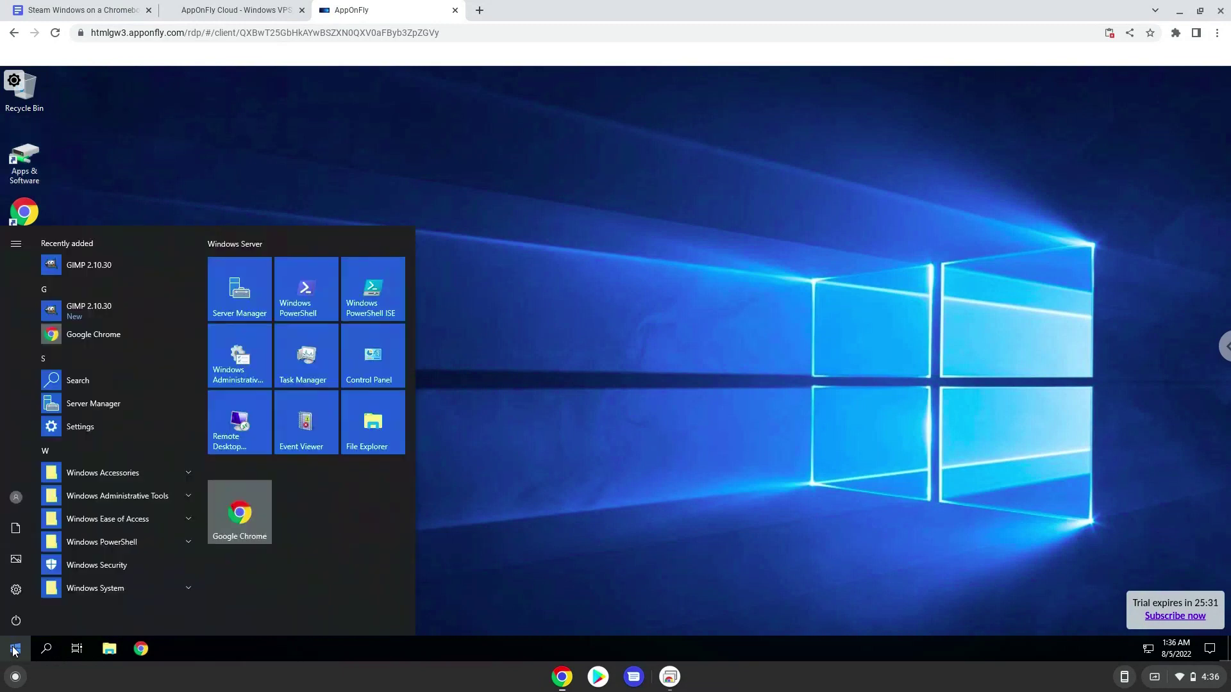
left_click(97, 268)
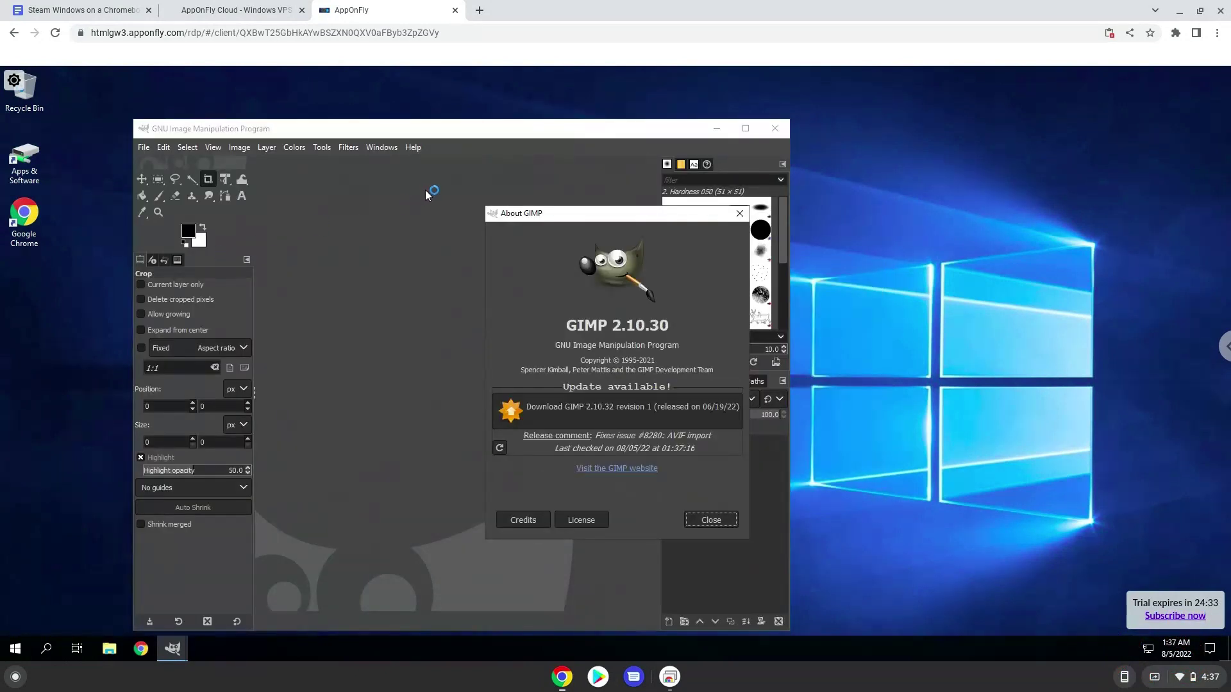
double_click(503, 129)
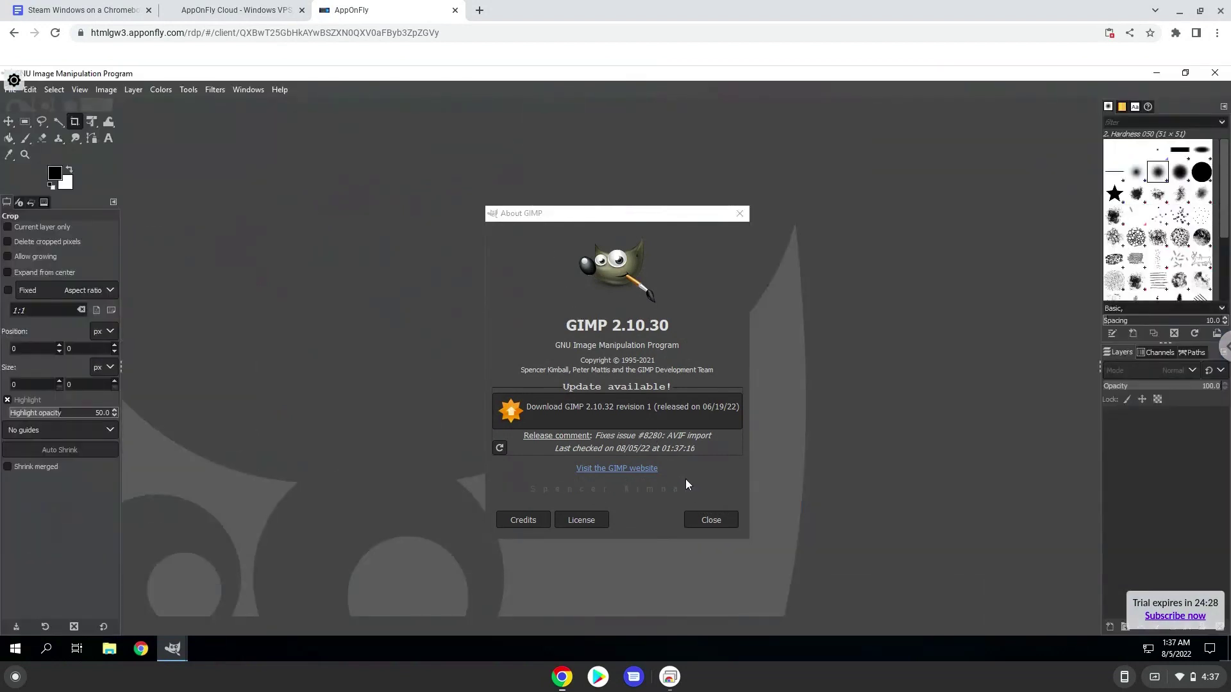
left_click(710, 520)
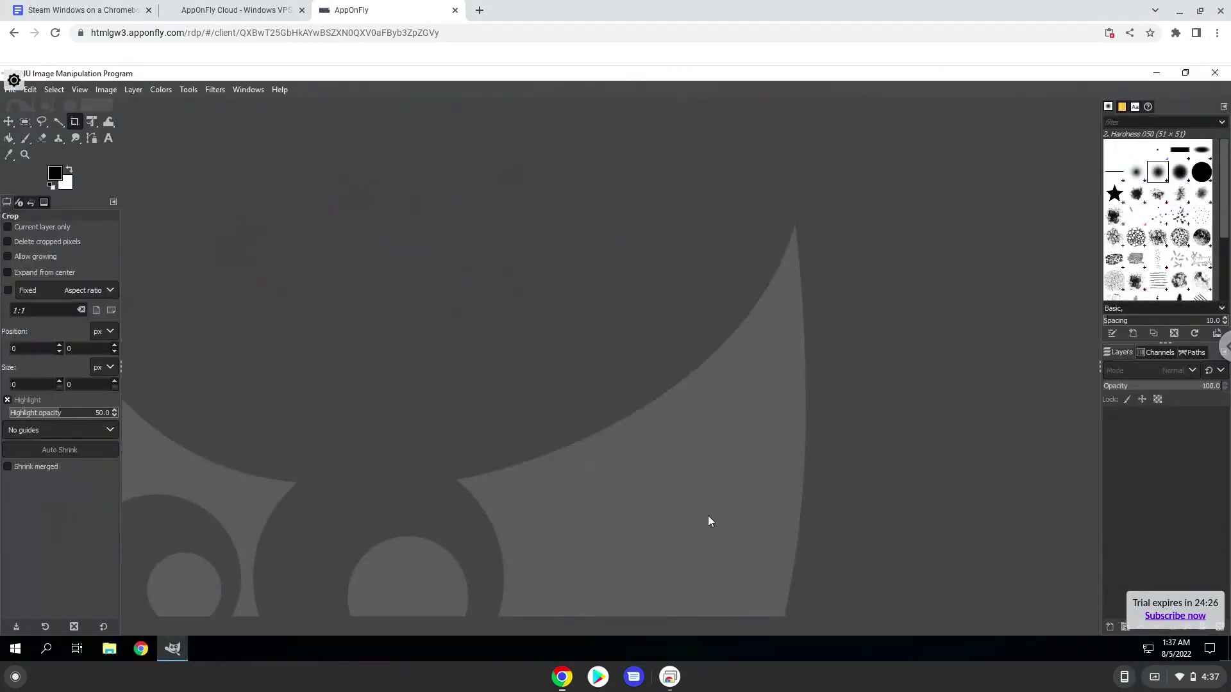
- Create a blank 1920 × 1080 px image in GIMP, and close the AppOnFly session and its website
left_click(10, 94)
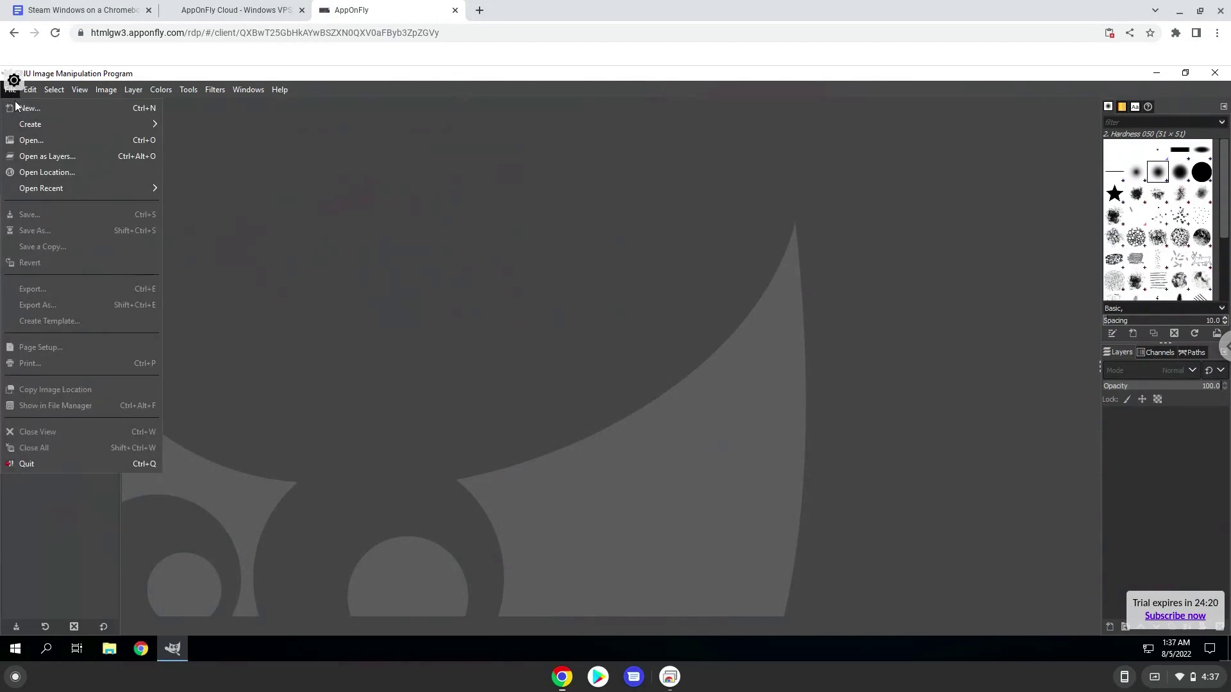
left_click(19, 111)
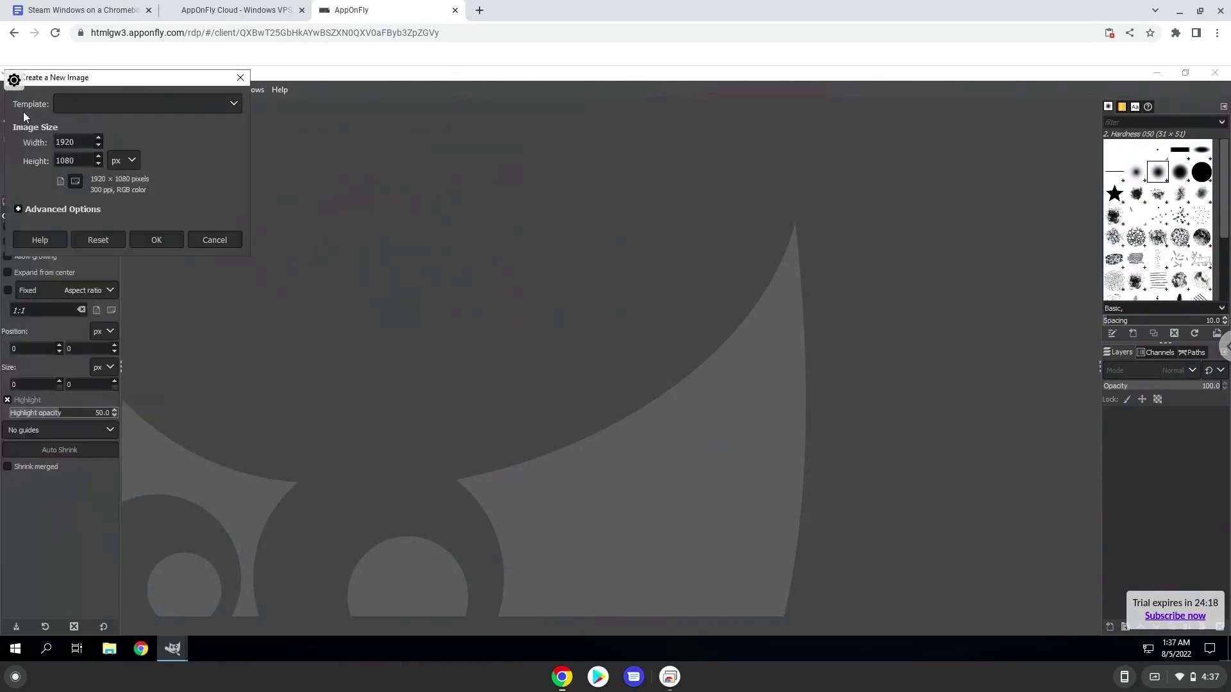
left_click(163, 240)
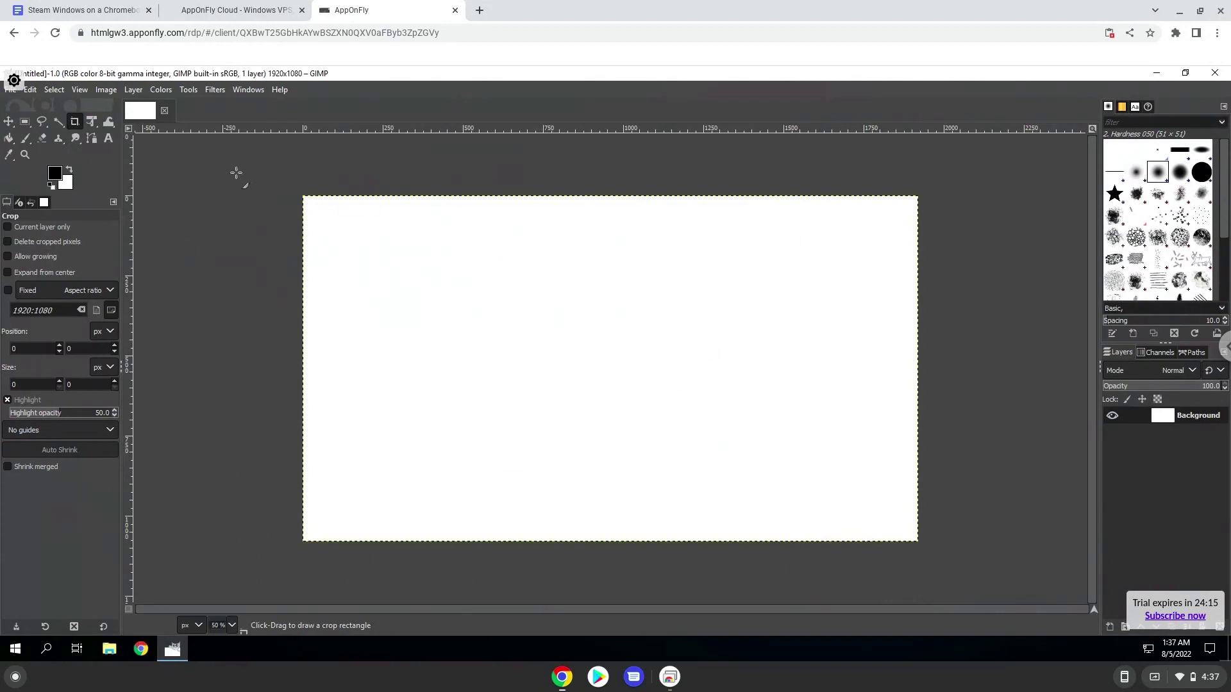
left_click(455, 11)
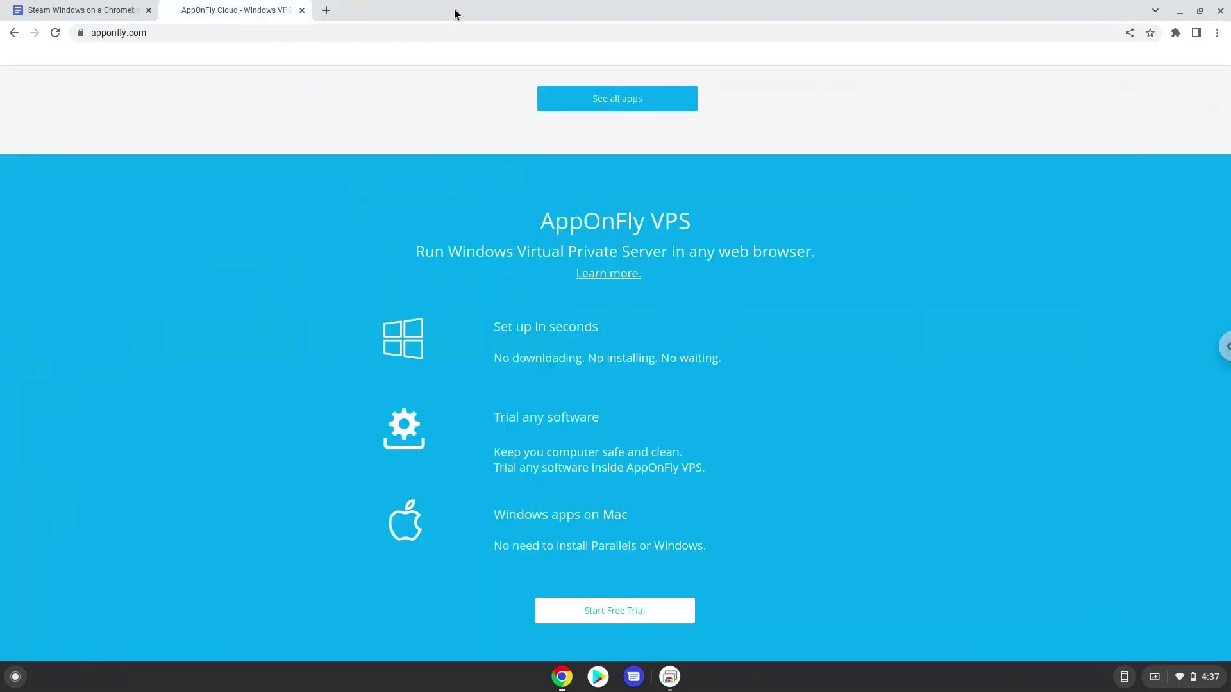
left_click(302, 10)
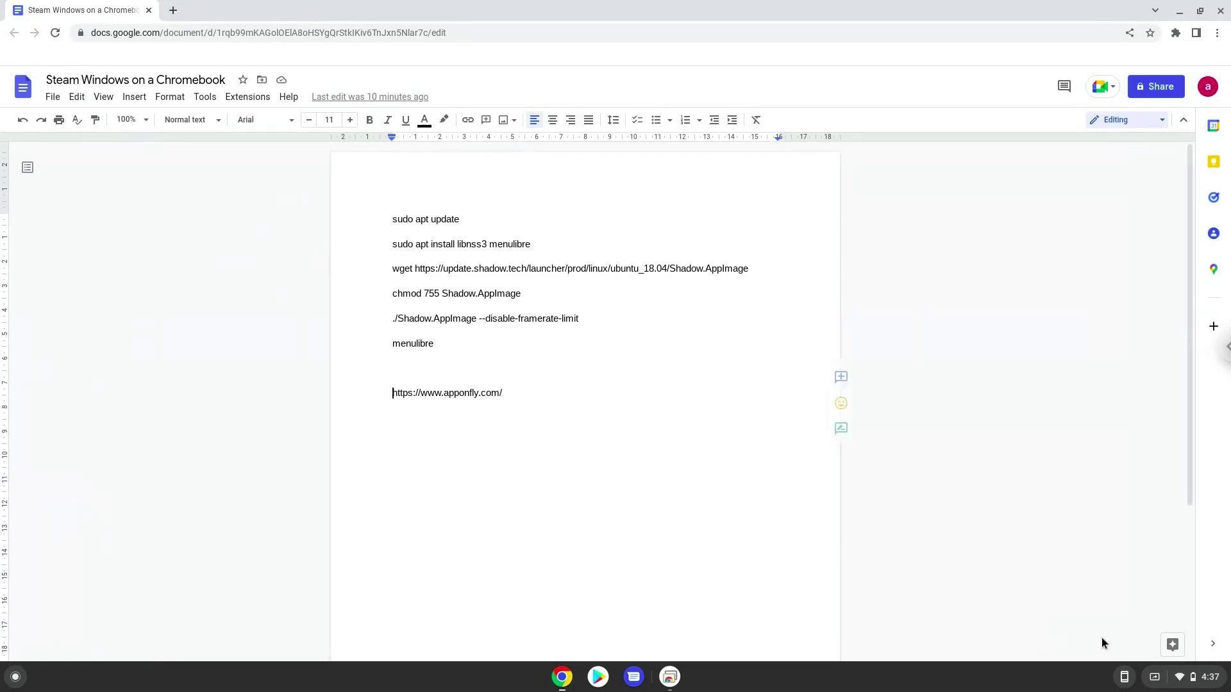
- Install the Linux development environment from the Chromebook's settings with the recommended 10.0 GB disk, and close the terminal and settings windows
left_click(1178, 681)
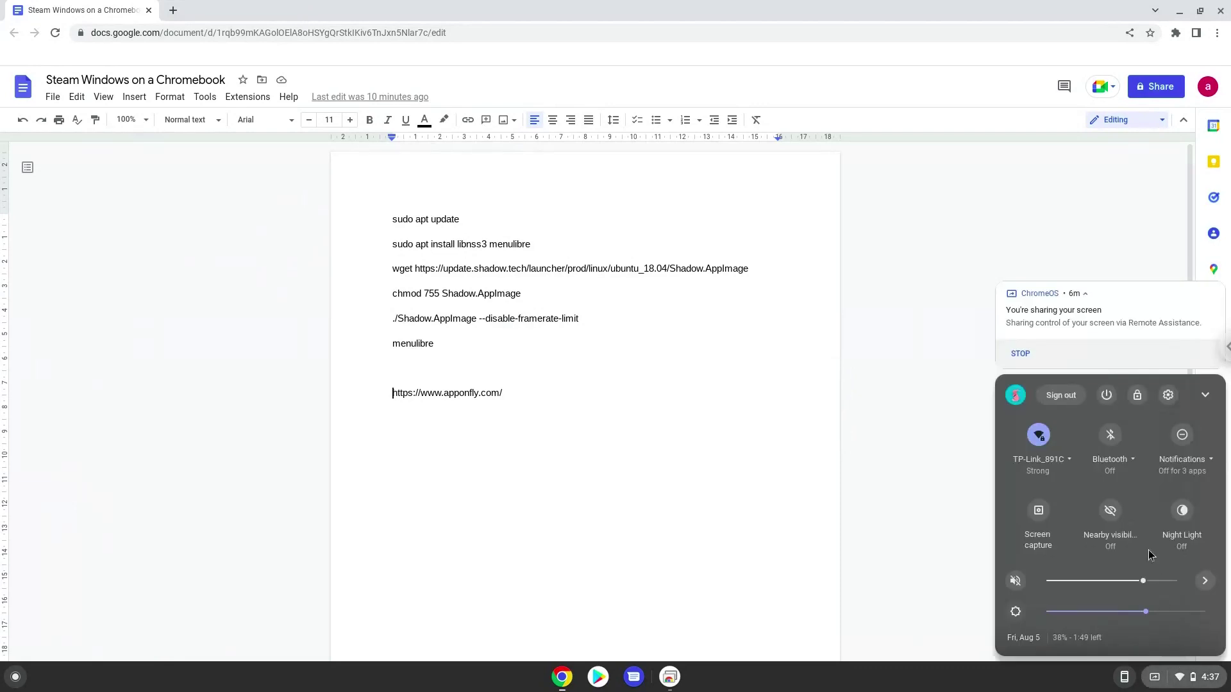
left_click(1168, 395)
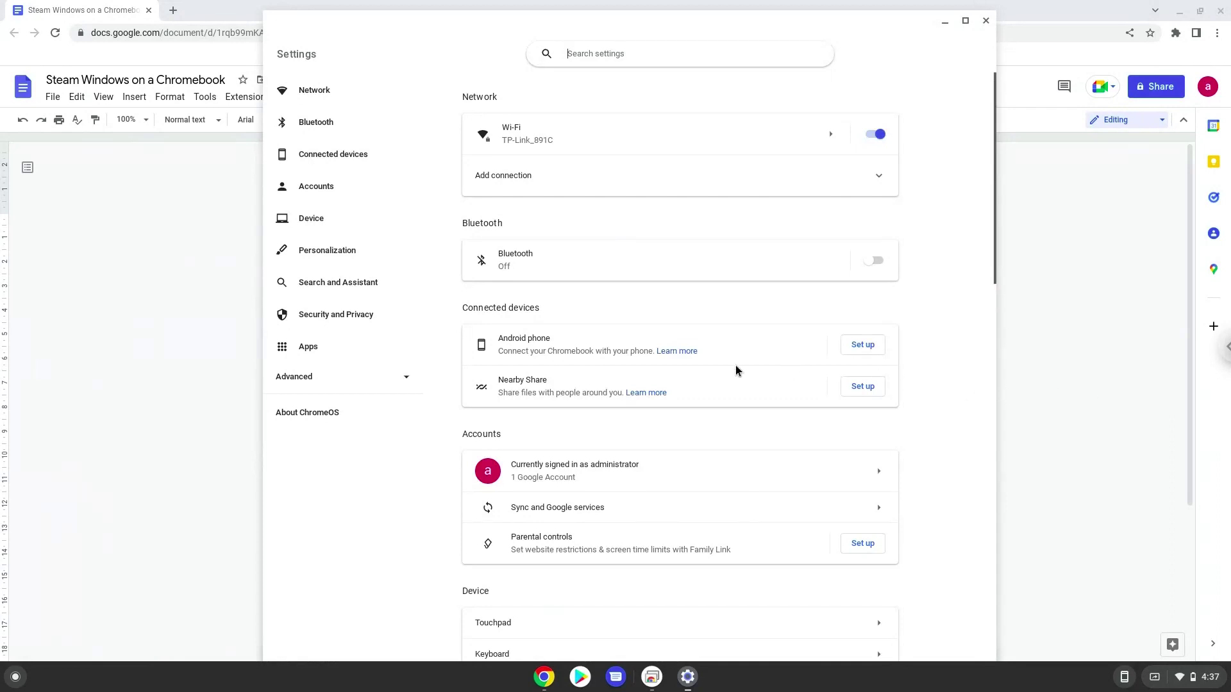
left_click(327, 377)
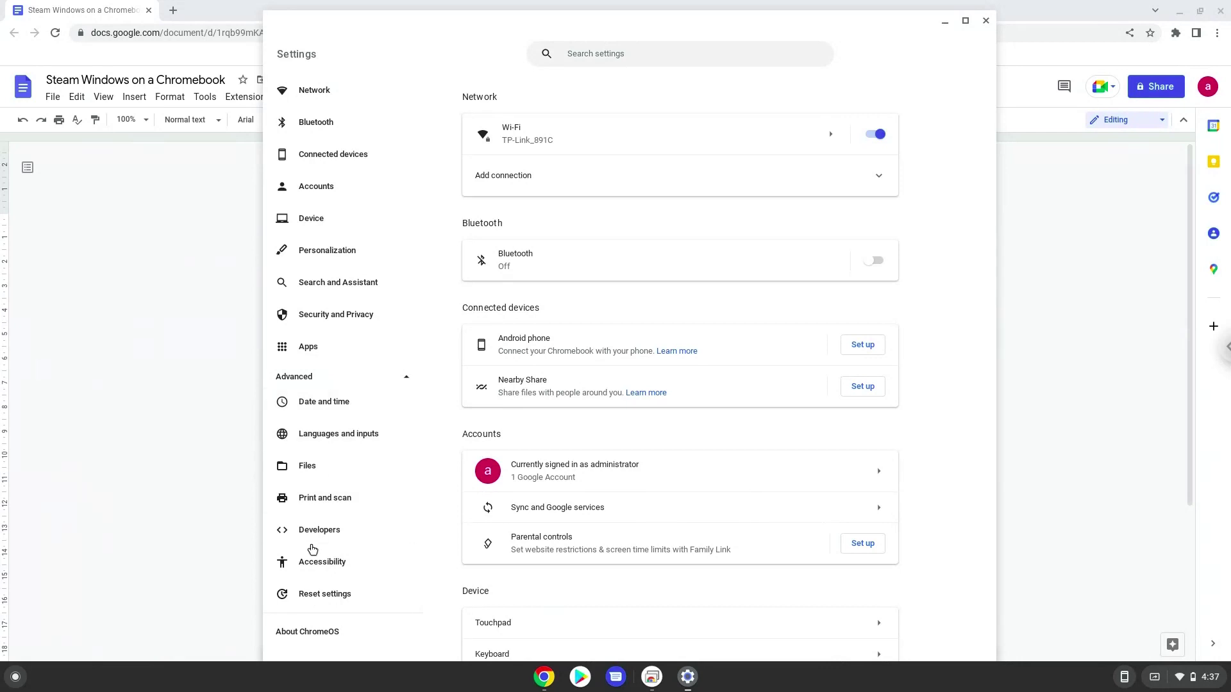
left_click(313, 538)
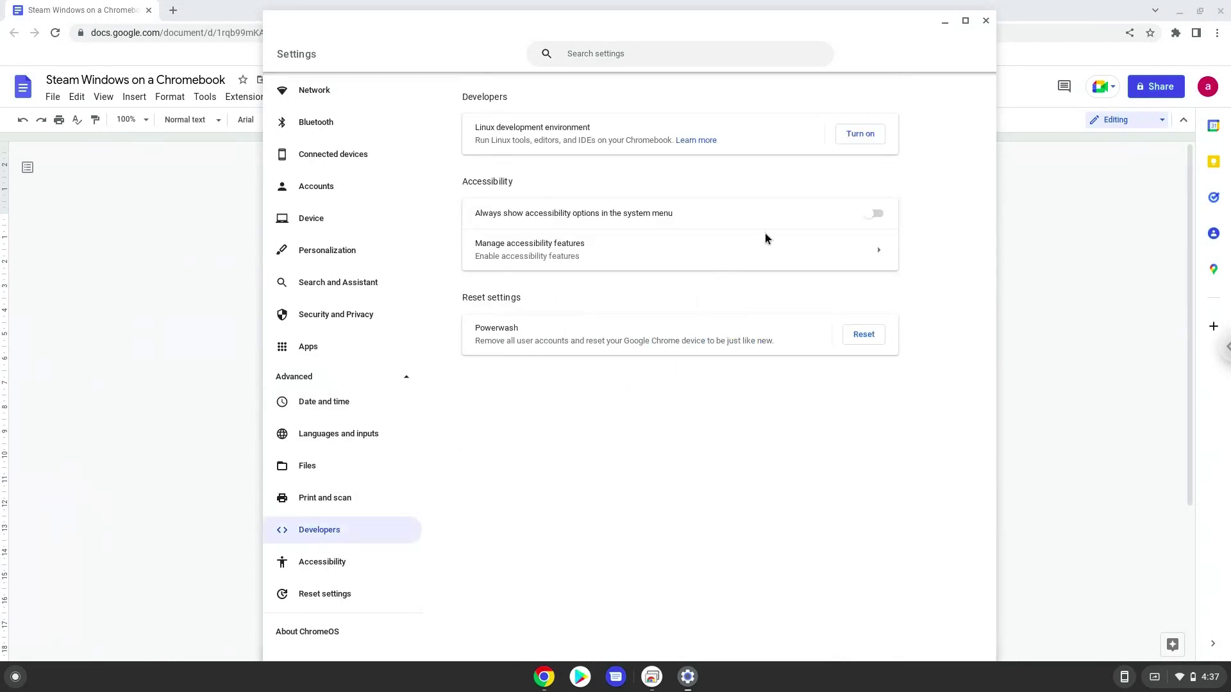
left_click(856, 136)
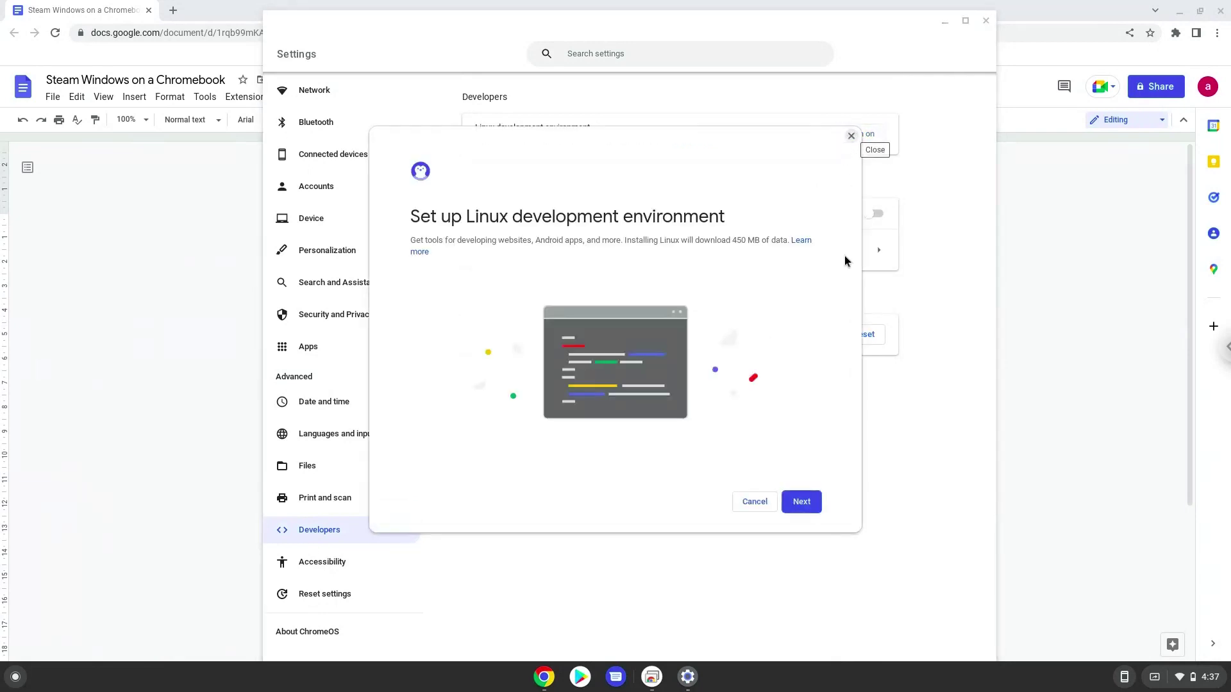
left_click(804, 509)
left_click(805, 509)
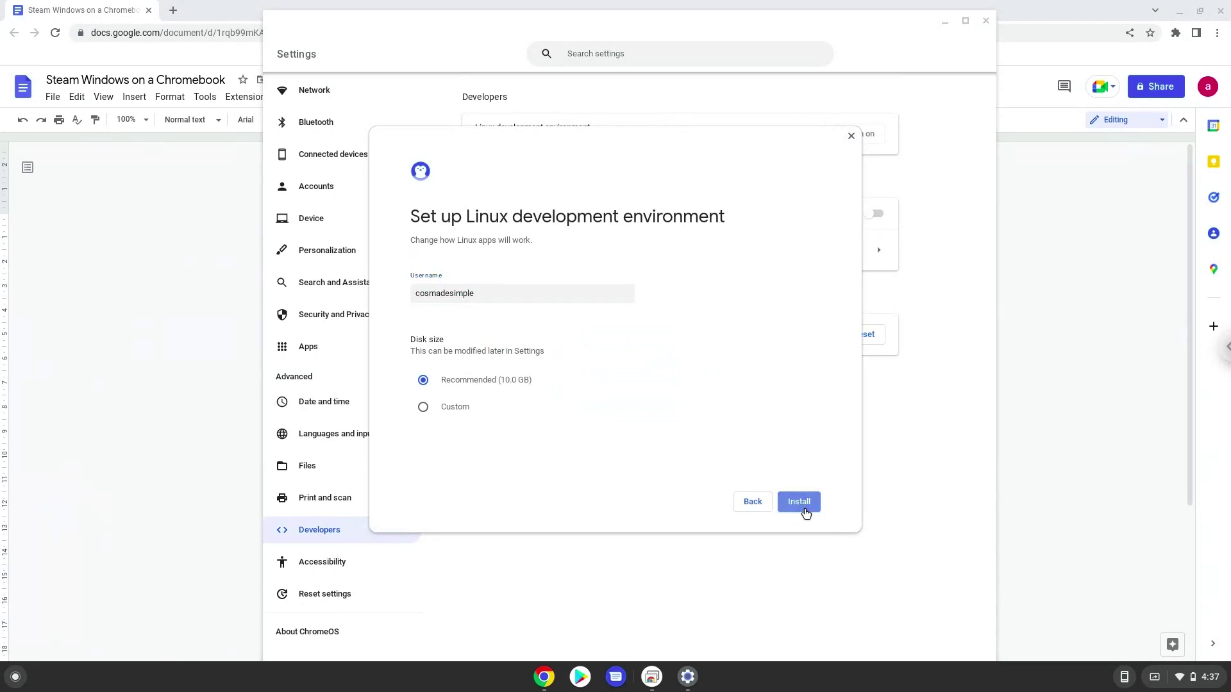
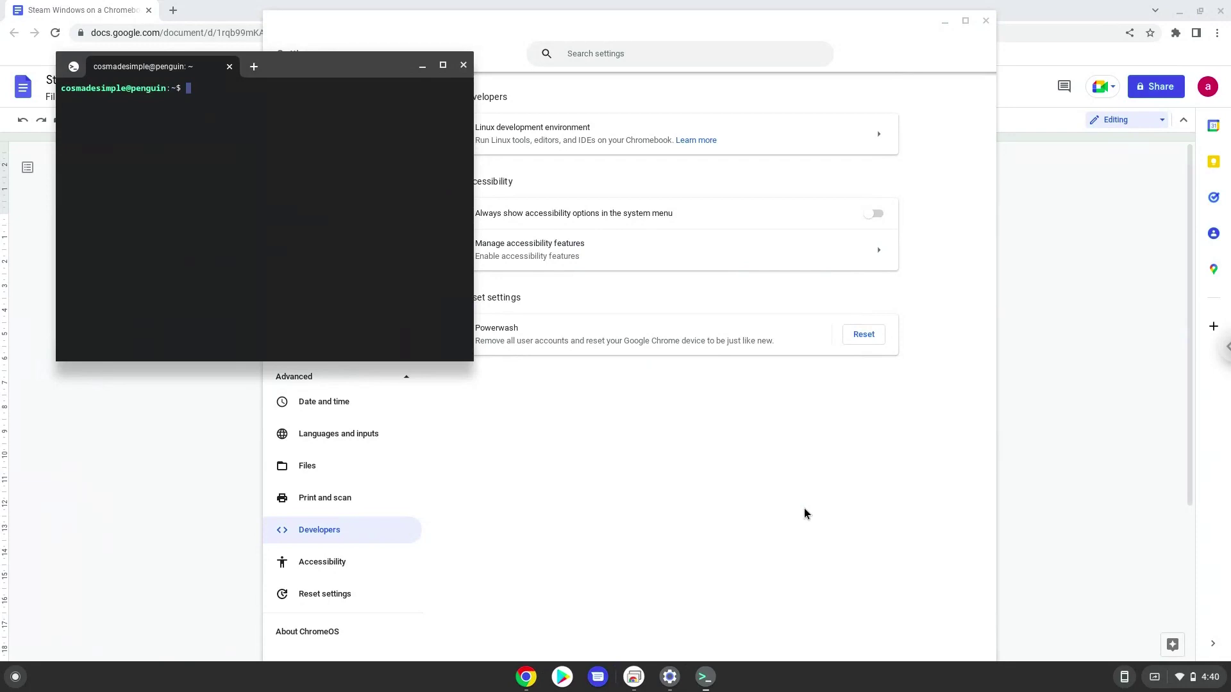
left_click(463, 65)
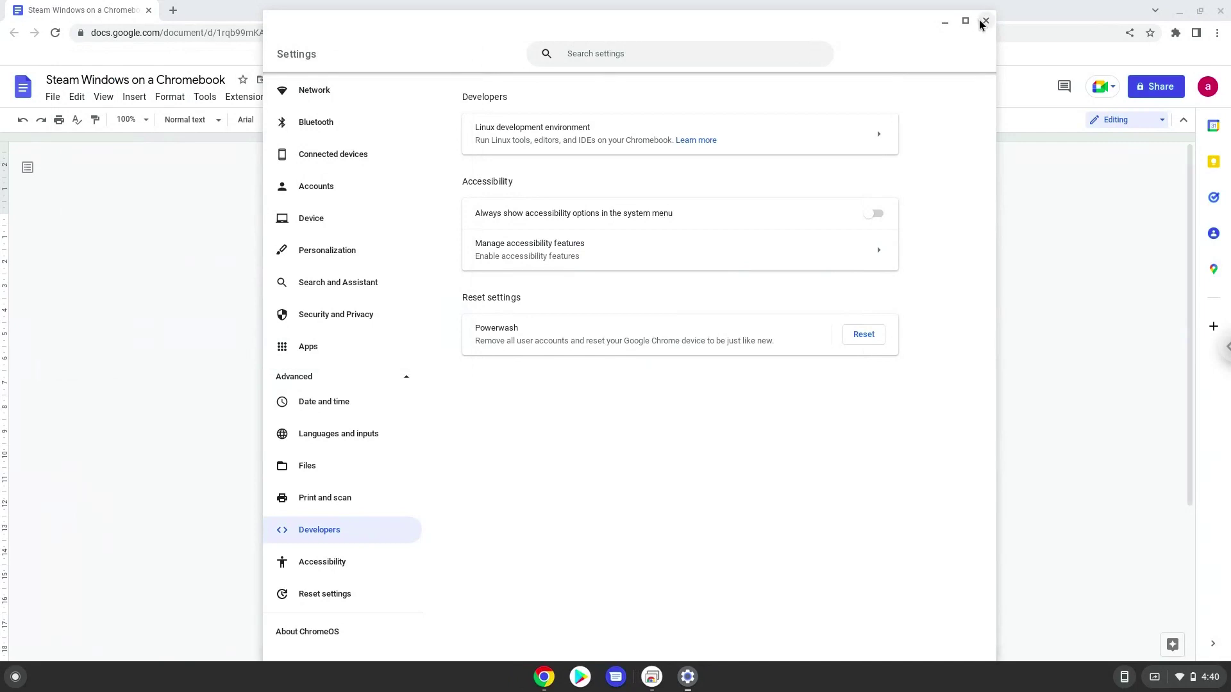
left_click(984, 22)
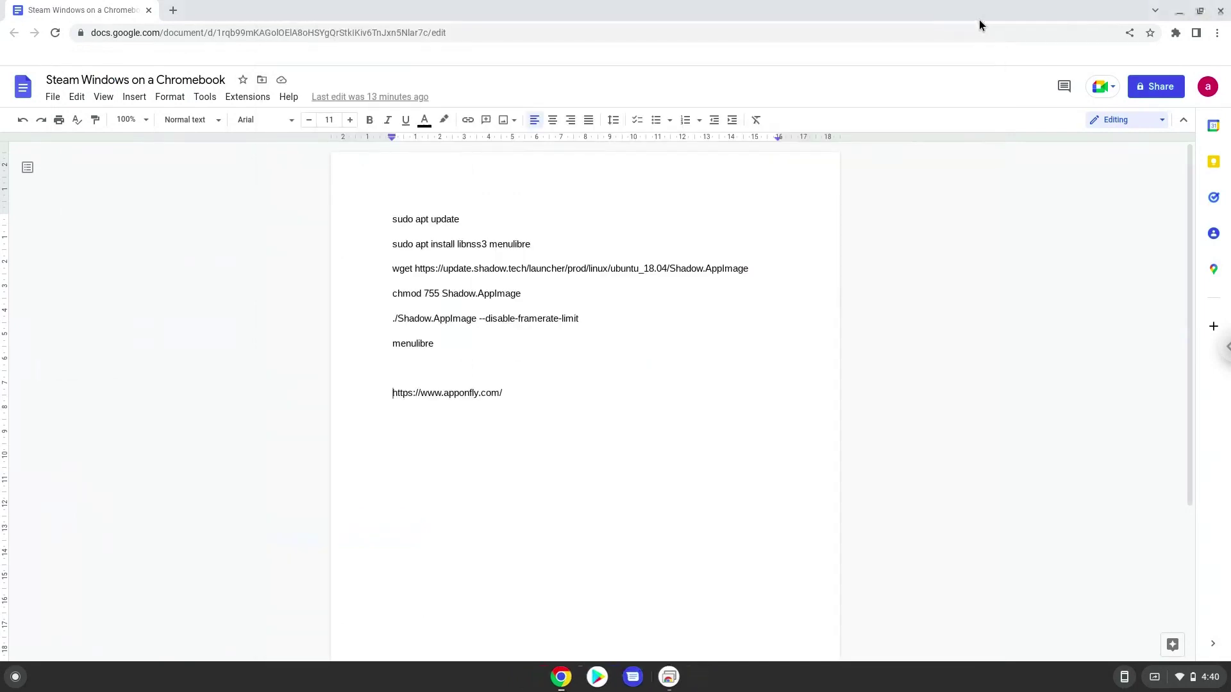
- Copy the document's "sudo apt update" command and run it in a maximized penguin session of the Terminal app
triple_click(435, 220)
right_click(435, 219)
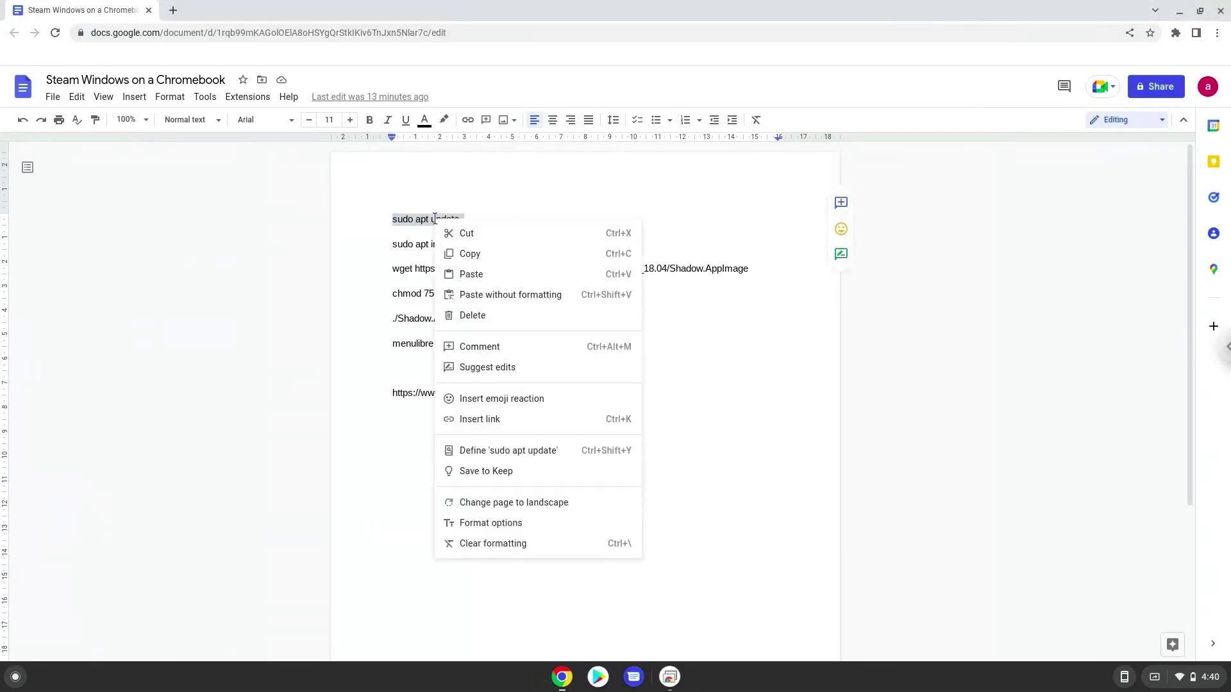
left_click(466, 254)
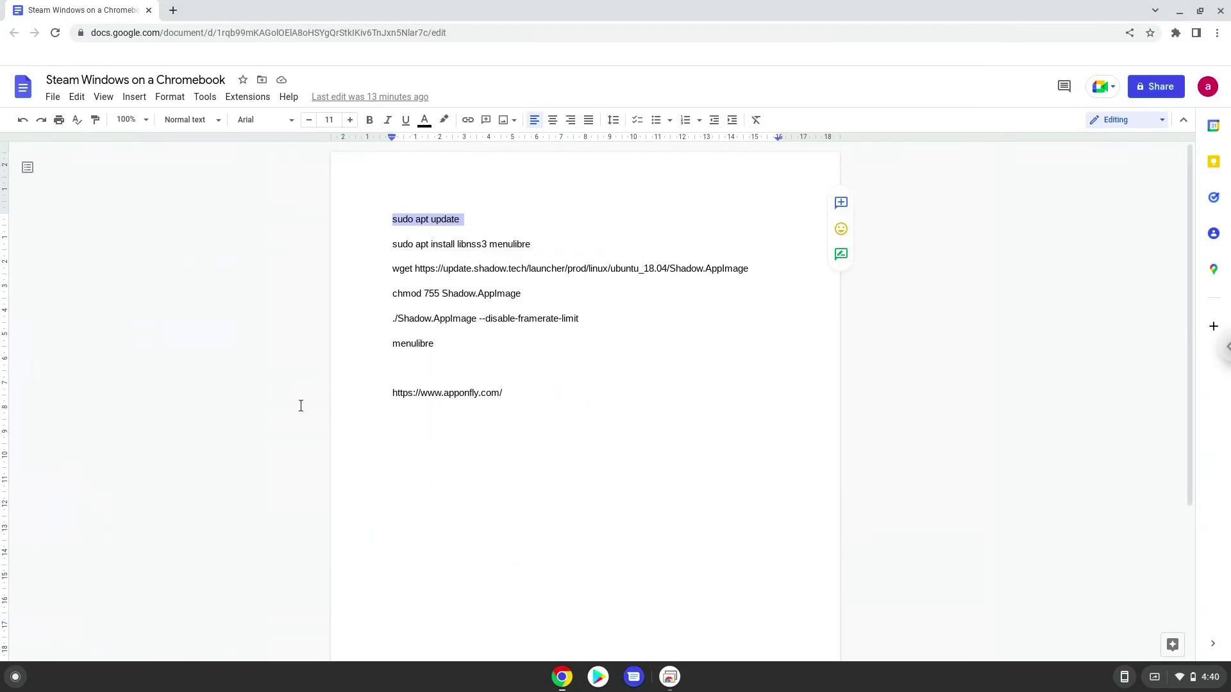
left_click(15, 677)
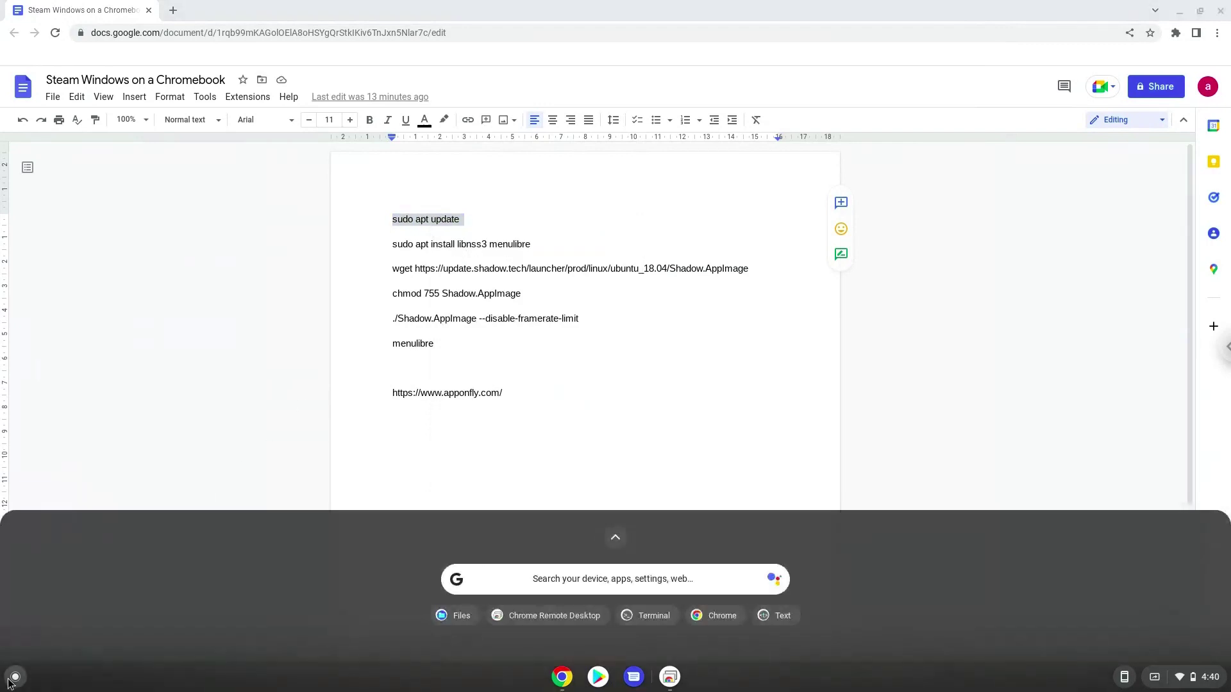
type("ter")
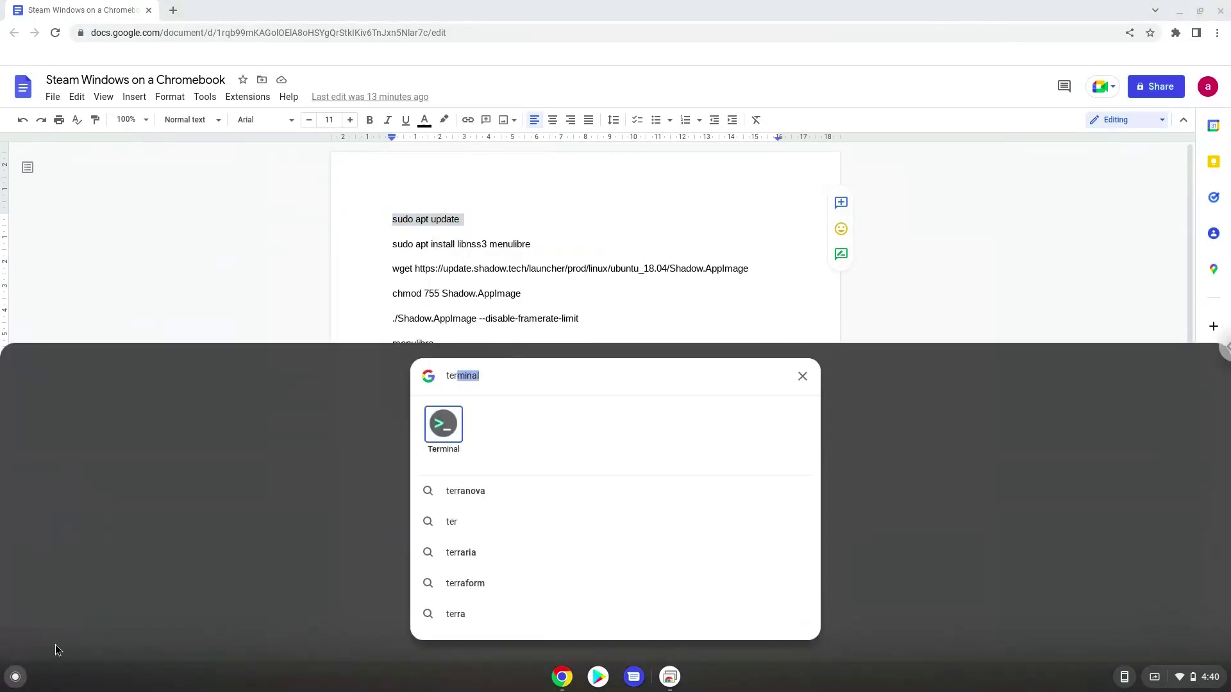
left_click(437, 425)
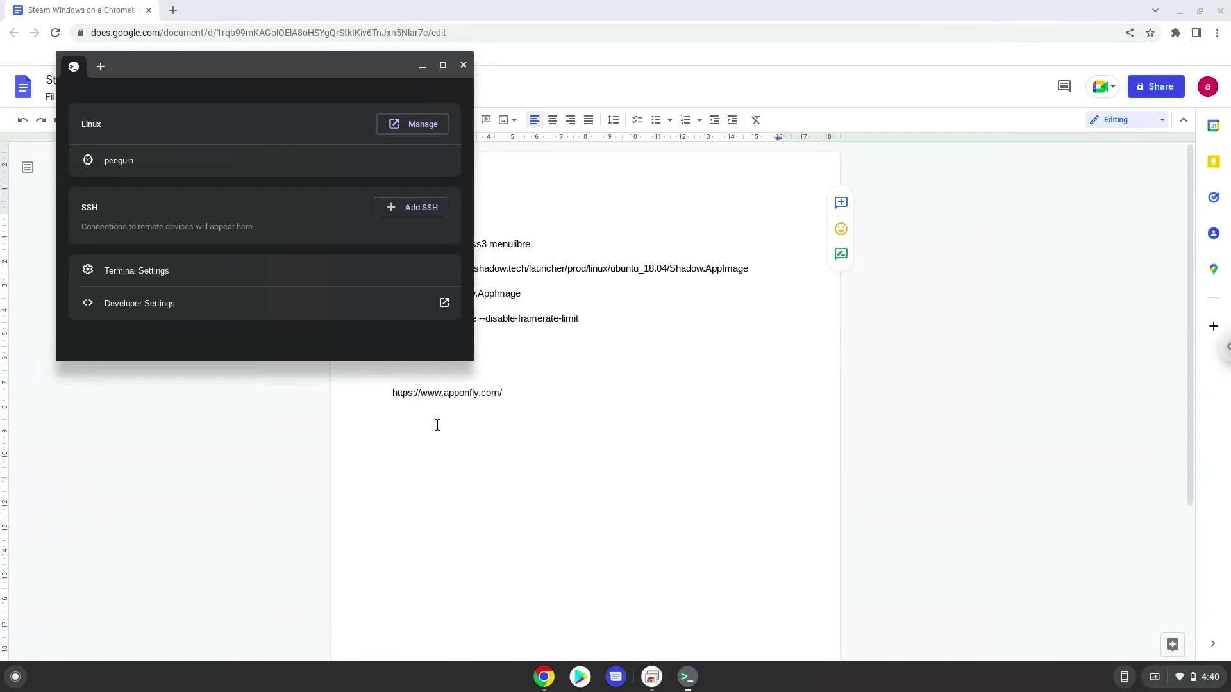
left_click(294, 161)
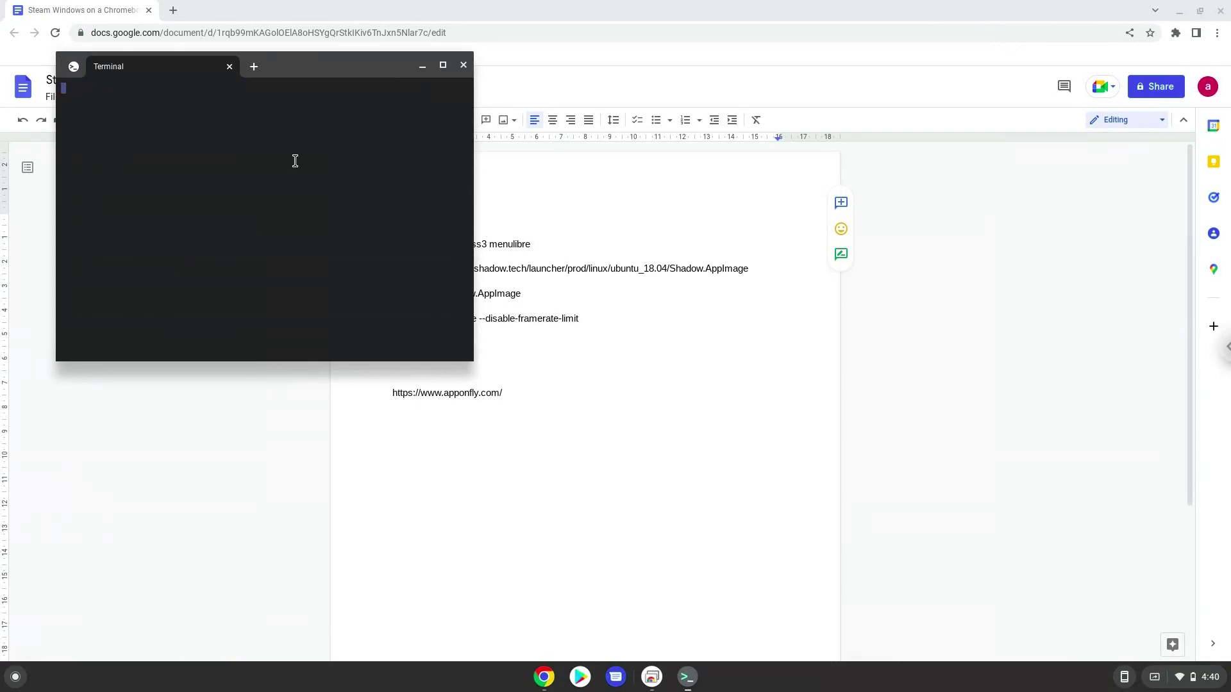
double_click(301, 68)
key("ctrl+shift+v")
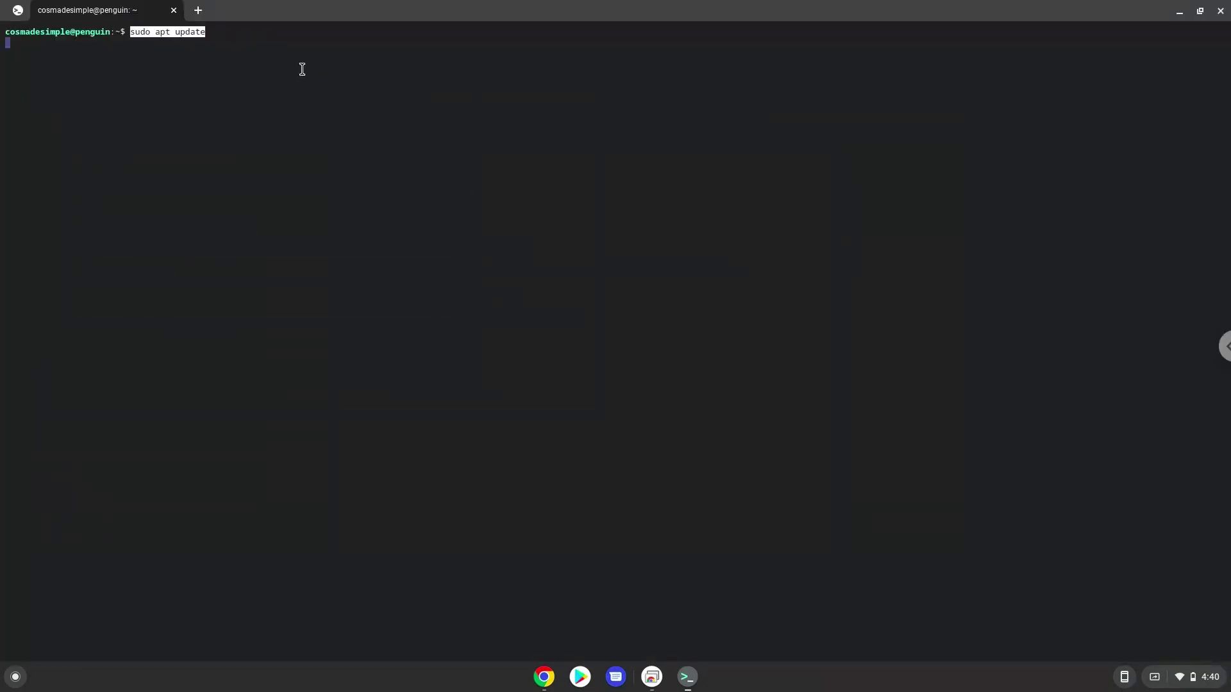
key("Return")
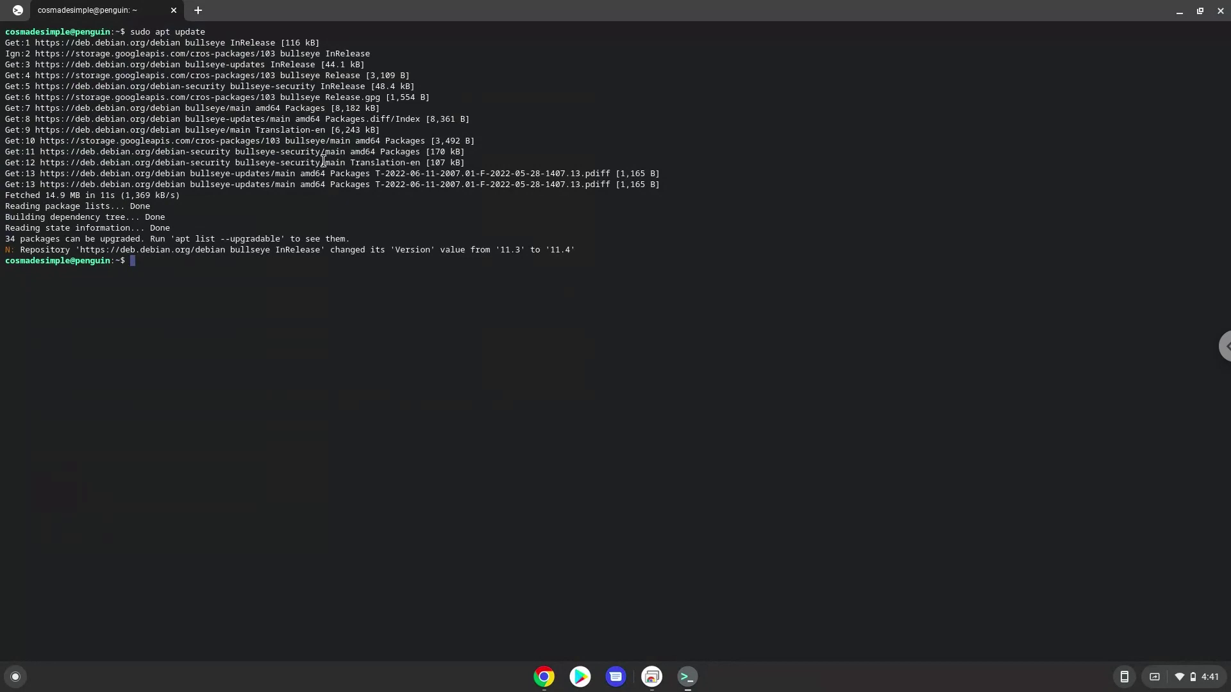
- Copy "sudo apt install libnss3 menulibre" from the document, run it in the terminal and accept the installation
left_click(544, 678)
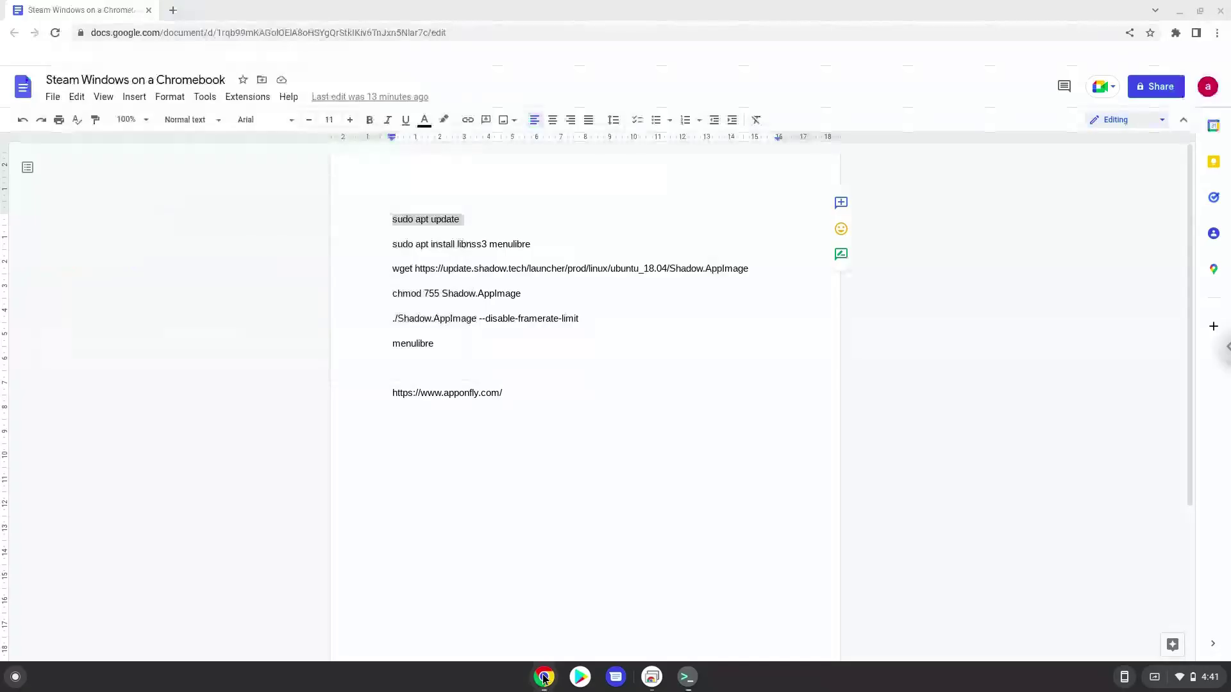
triple_click(468, 244)
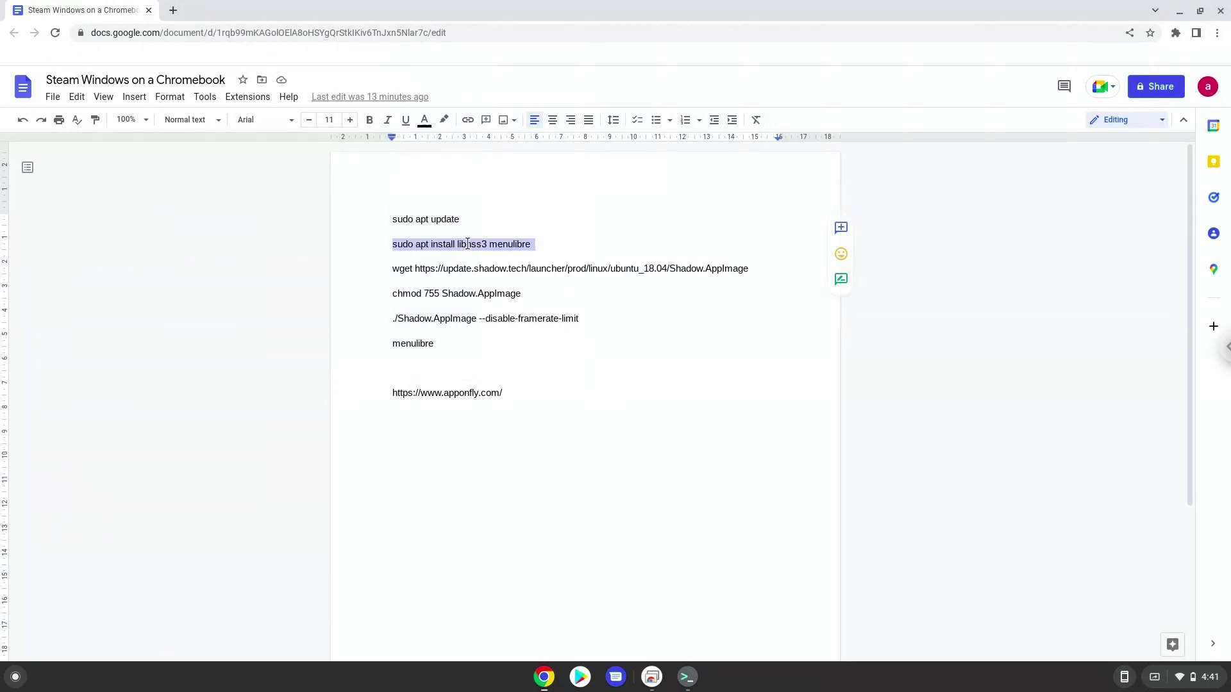
right_click(468, 245)
left_click(499, 278)
left_click(685, 677)
key("ctrl+shift+v")
key("Return")
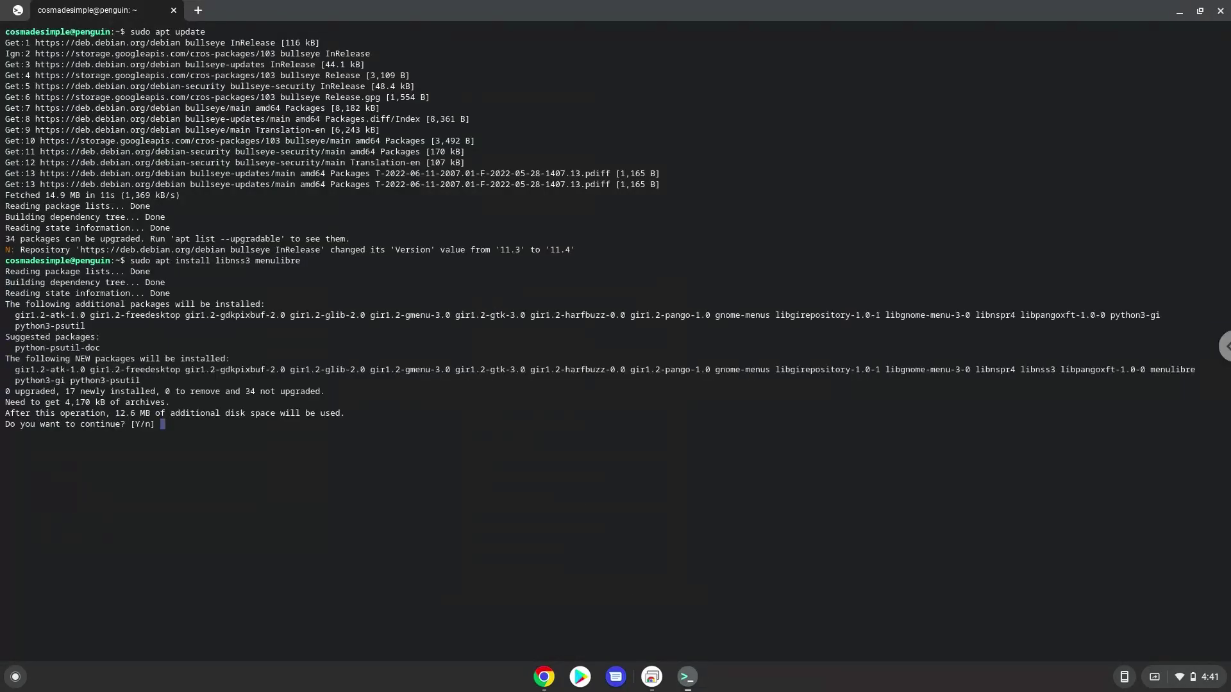
key("Return")
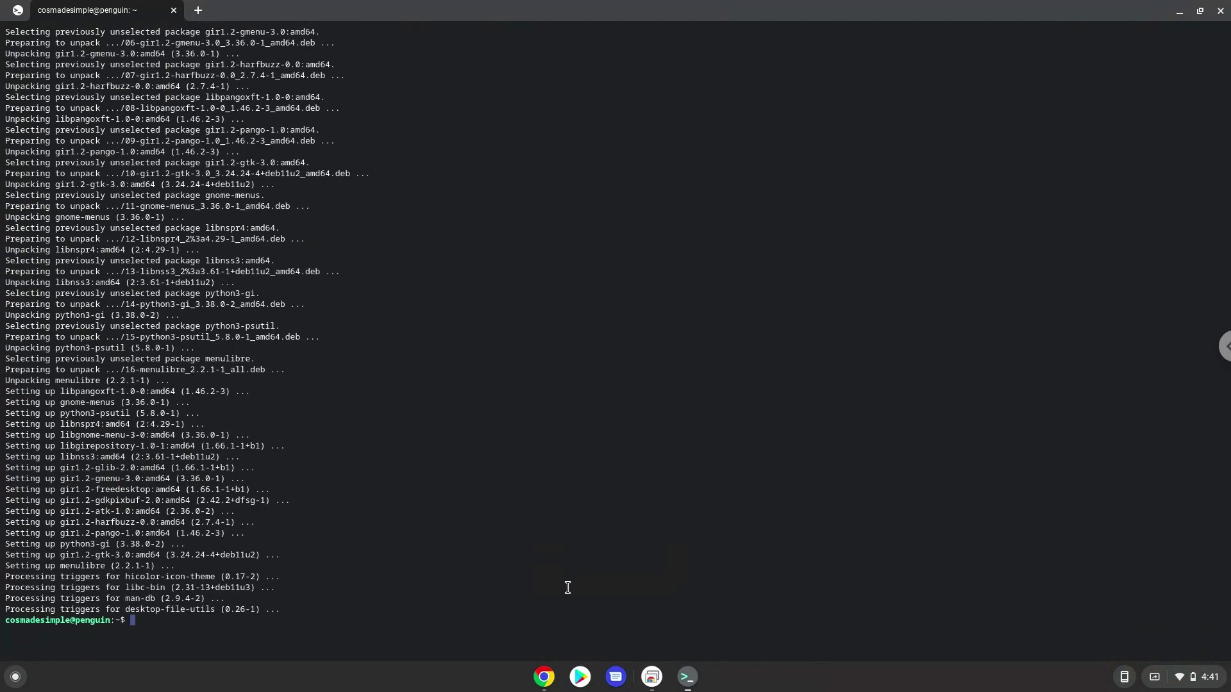
left_click(545, 678)
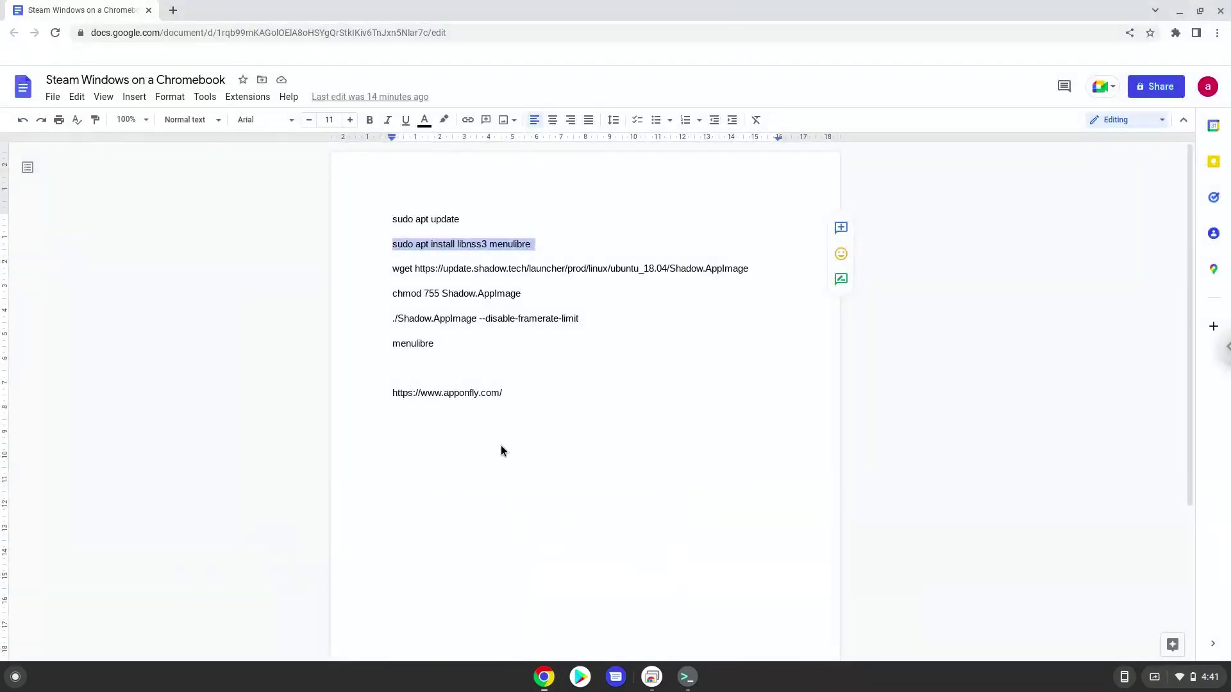
triple_click(481, 266)
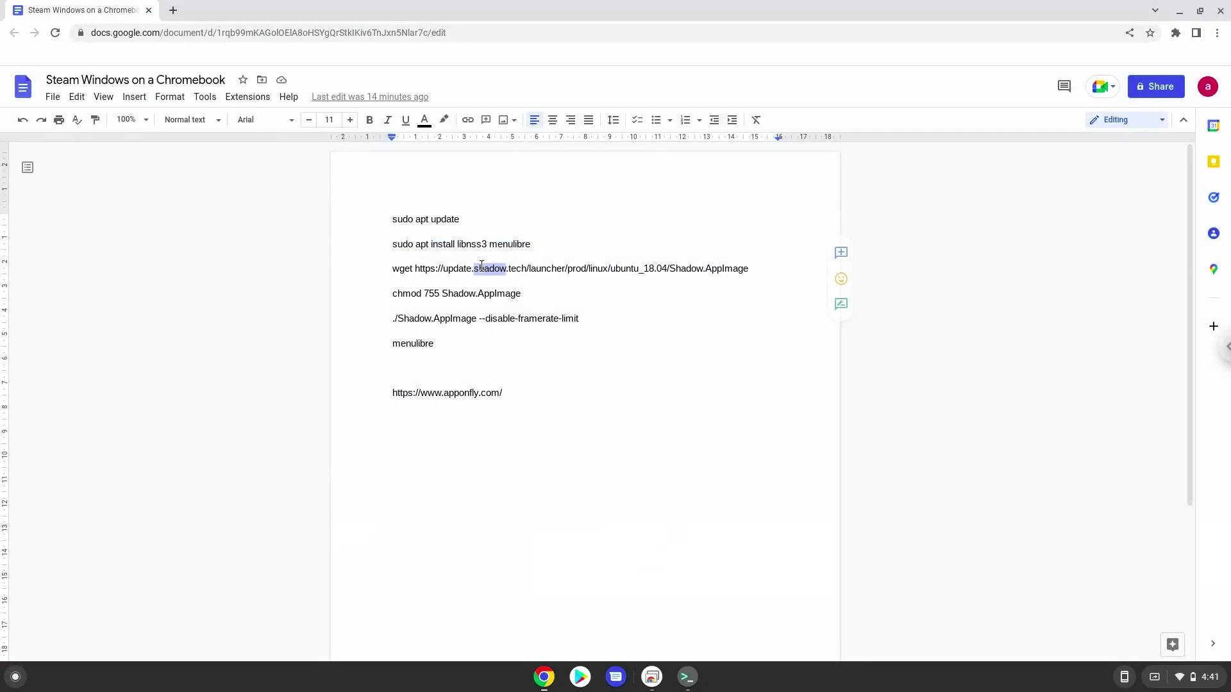
right_click(482, 266)
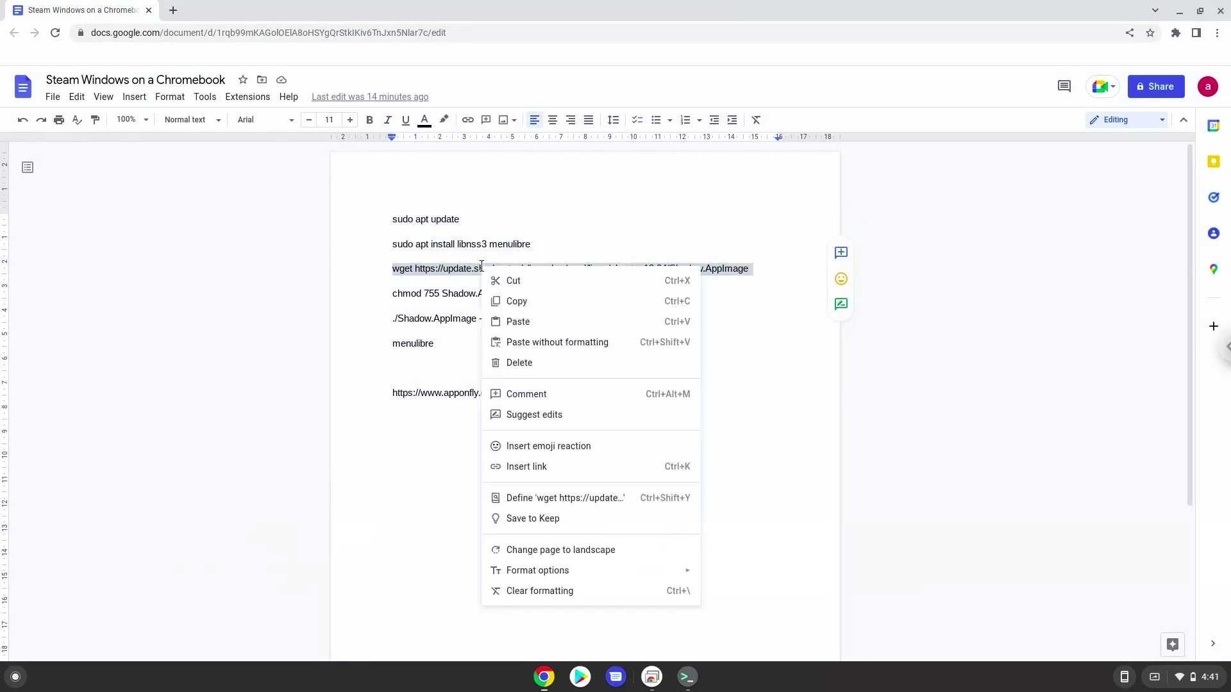
left_click(516, 304)
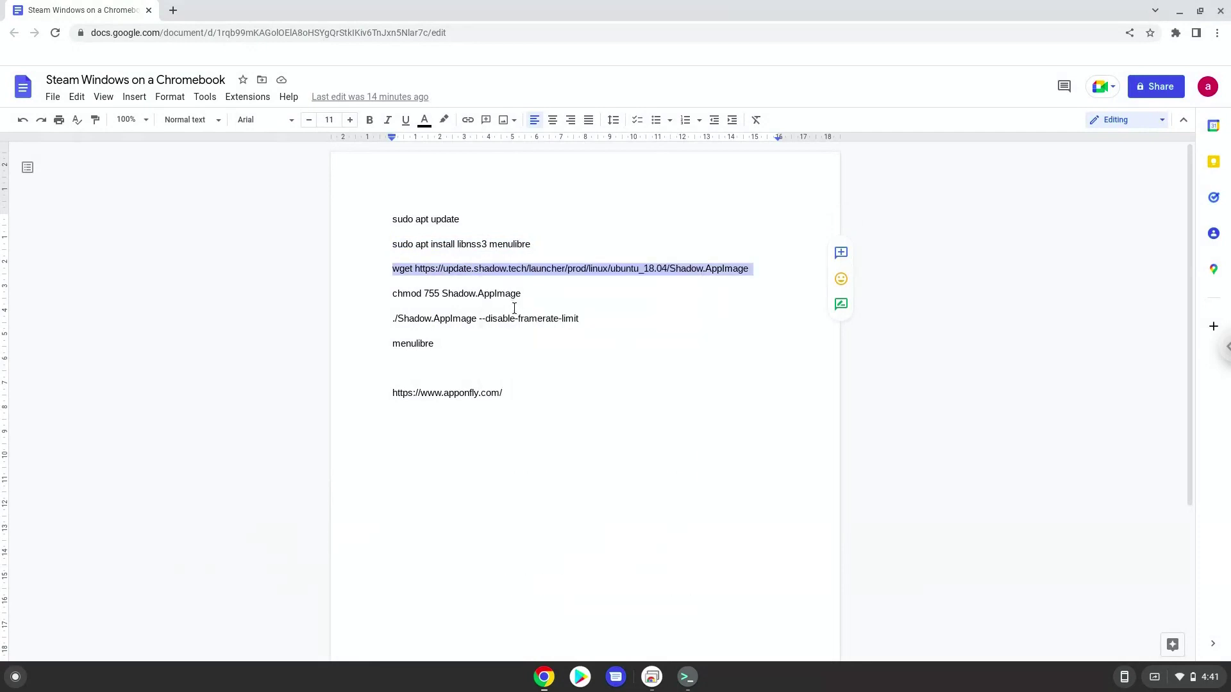
left_click(677, 688)
key("ctrl+shift+v")
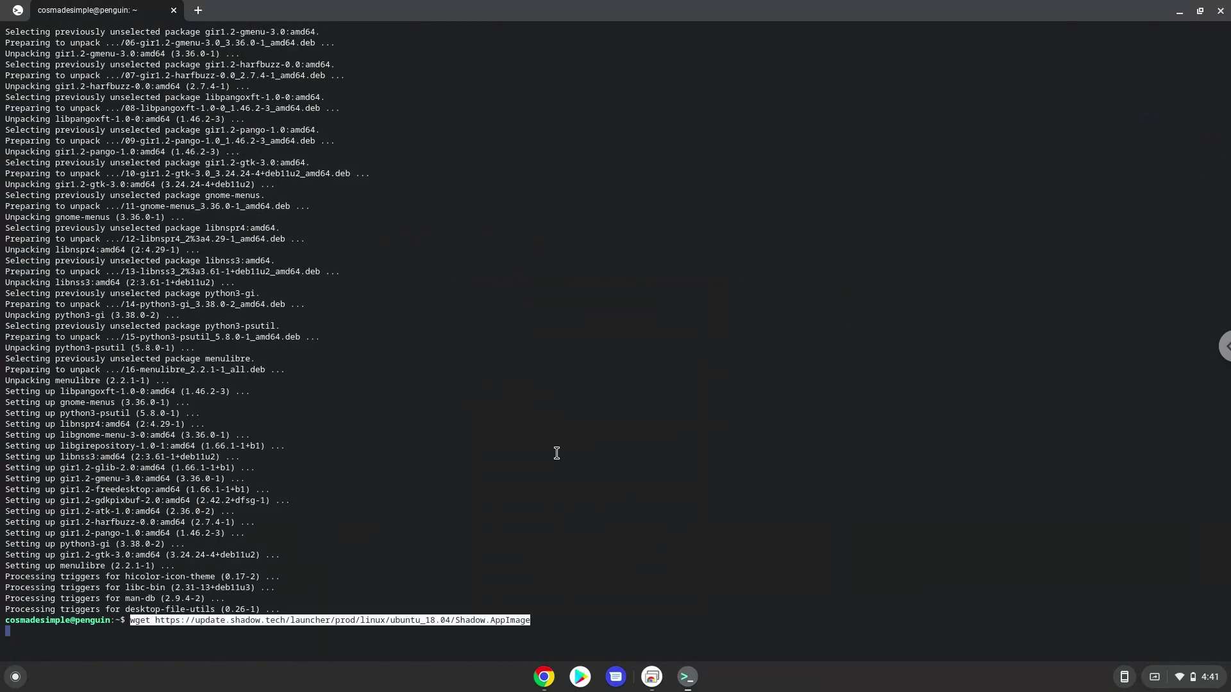
key("Return")
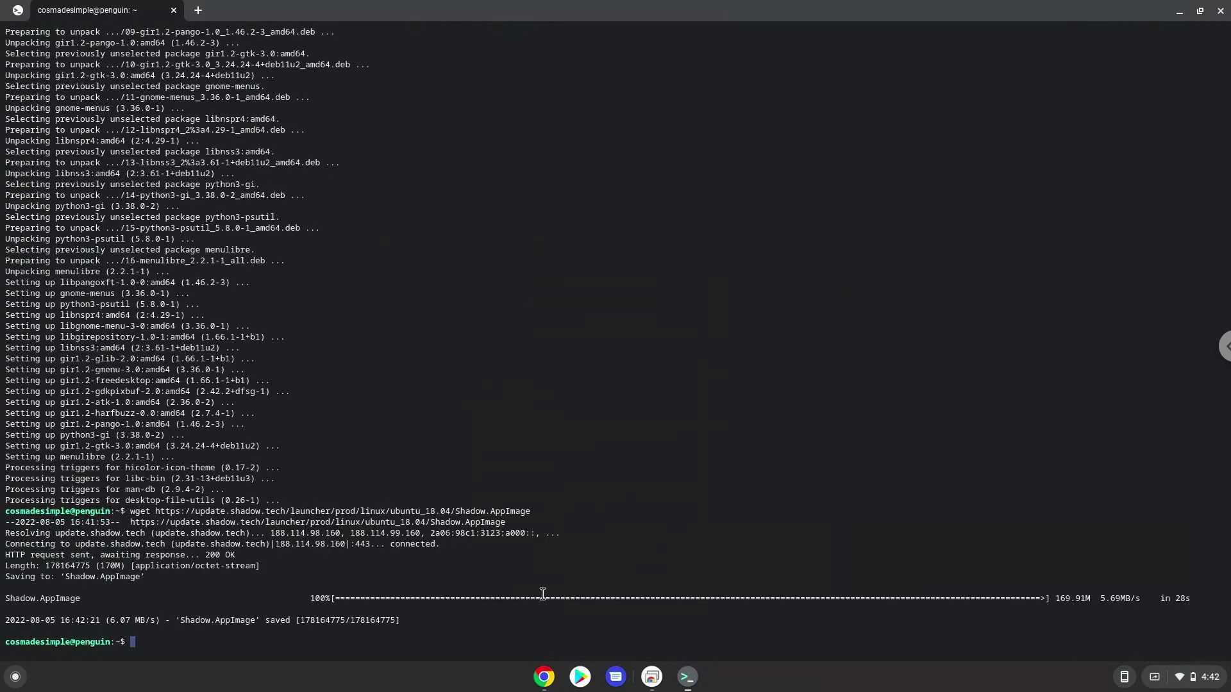
- Make the downloaded launcher executable by copying "chmod 755 Shadow.AppImage" from the document and running it in the terminal
left_click(543, 678)
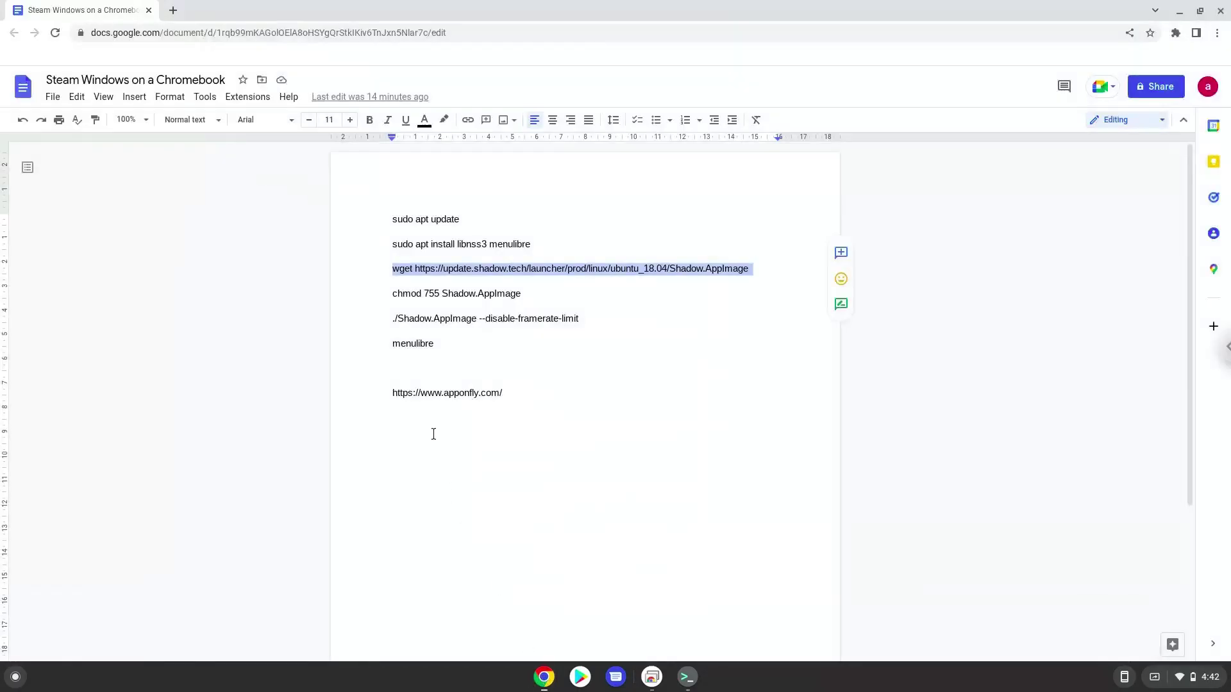
triple_click(416, 295)
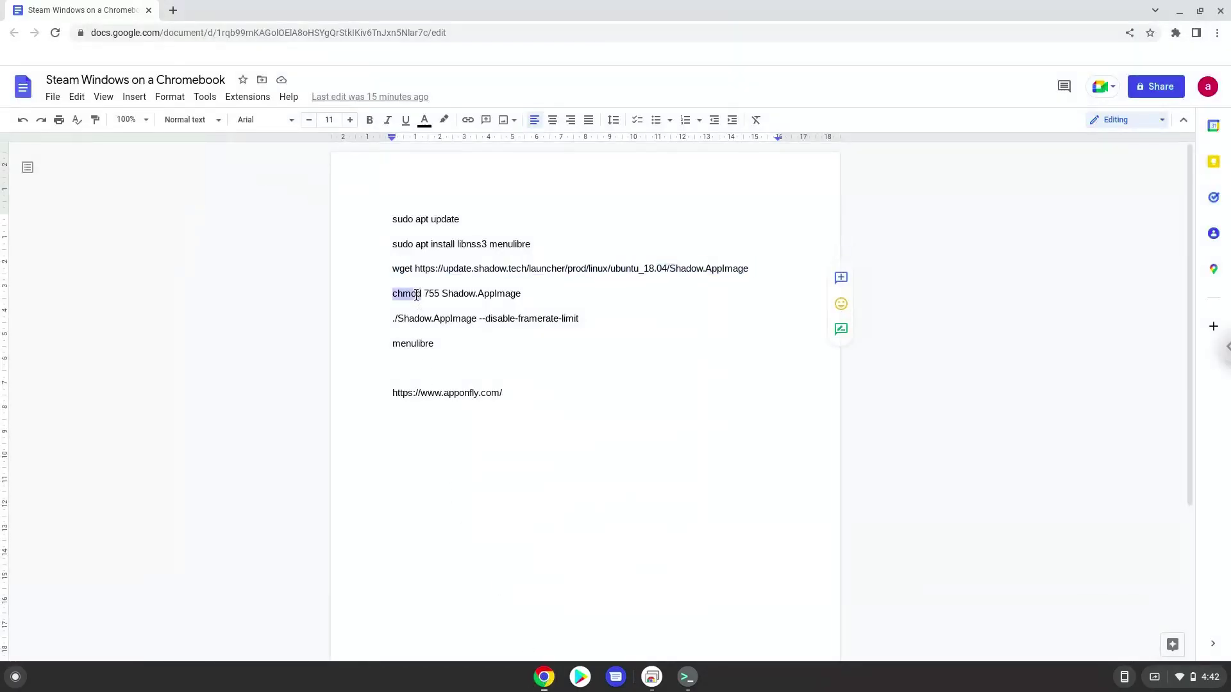
right_click(416, 296)
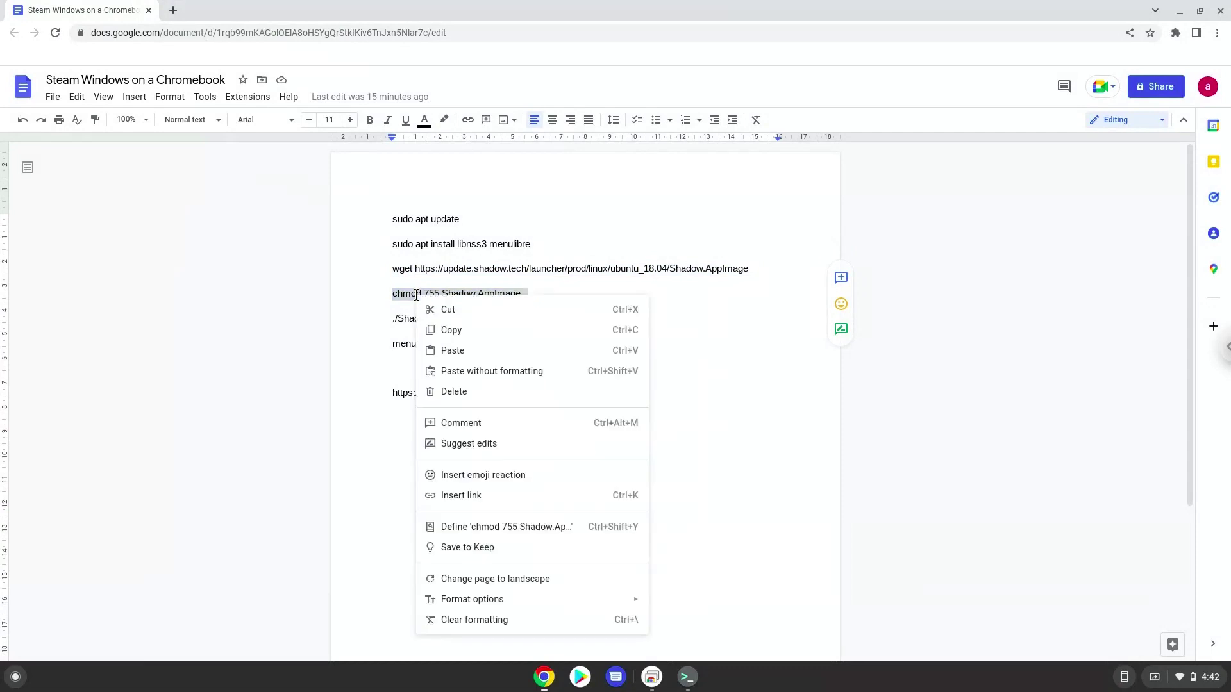
left_click(452, 331)
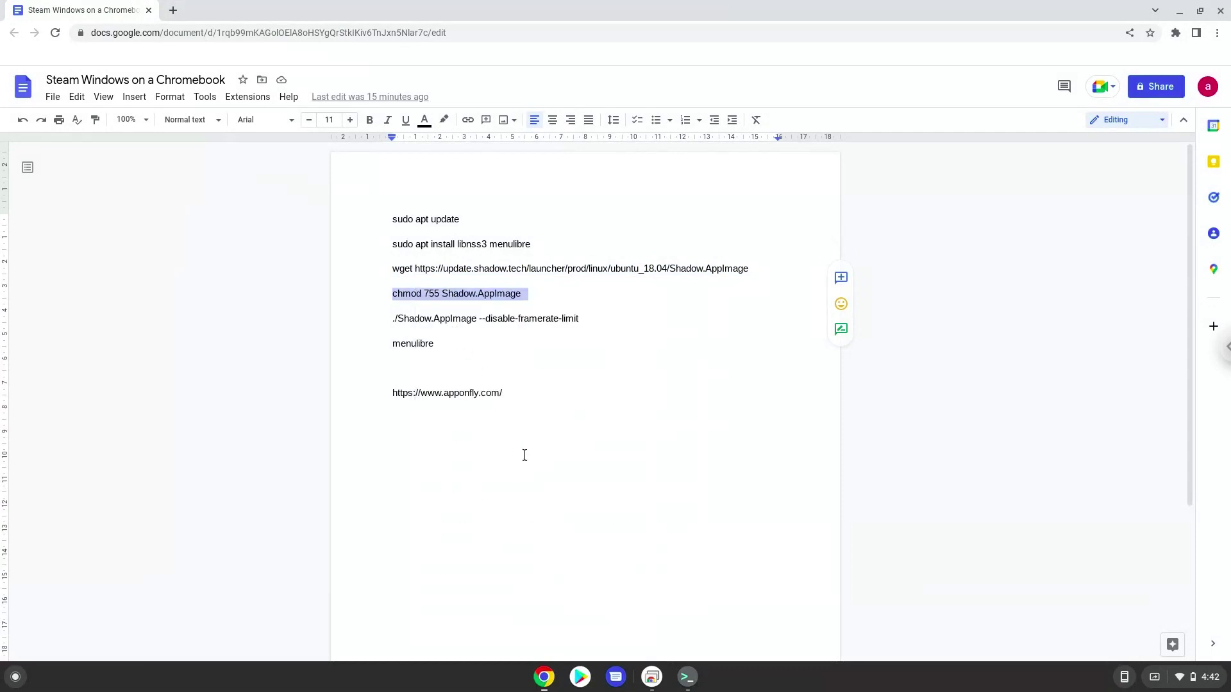
left_click(686, 677)
right_click(571, 487)
key("Return")
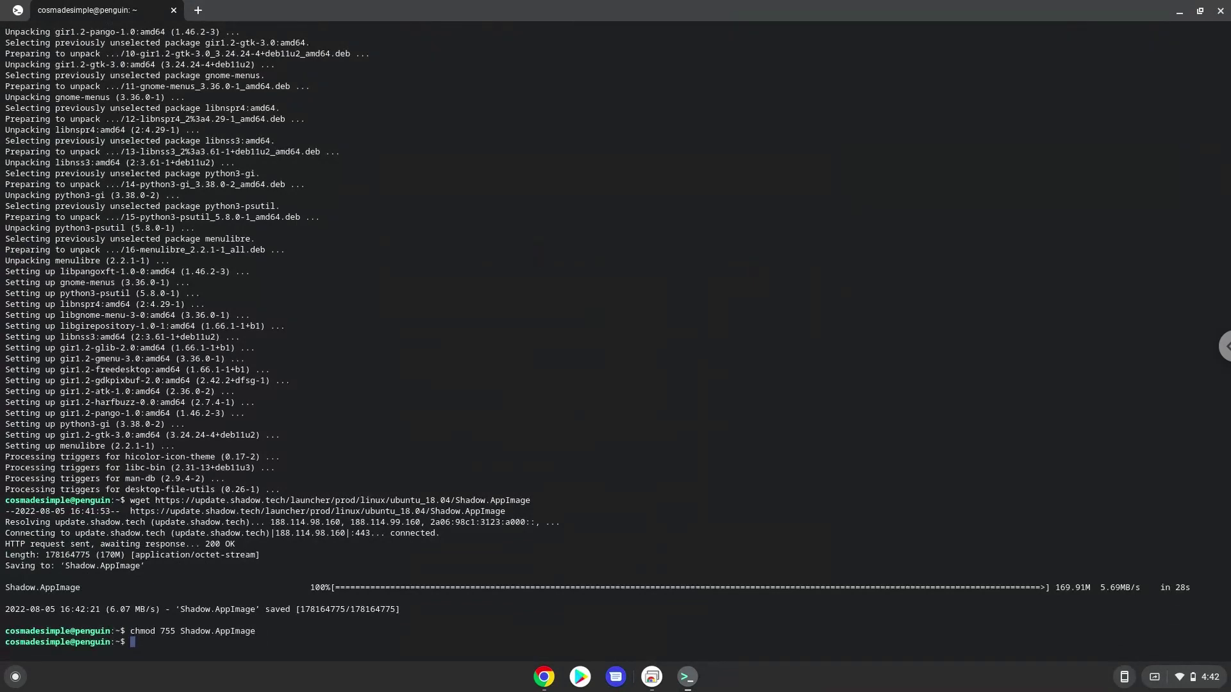
- Copy "./Shadow.AppImage --disable-framerate-limit" from the document, run it in the terminal, and maximize and close the Shadow login window
left_click(545, 678)
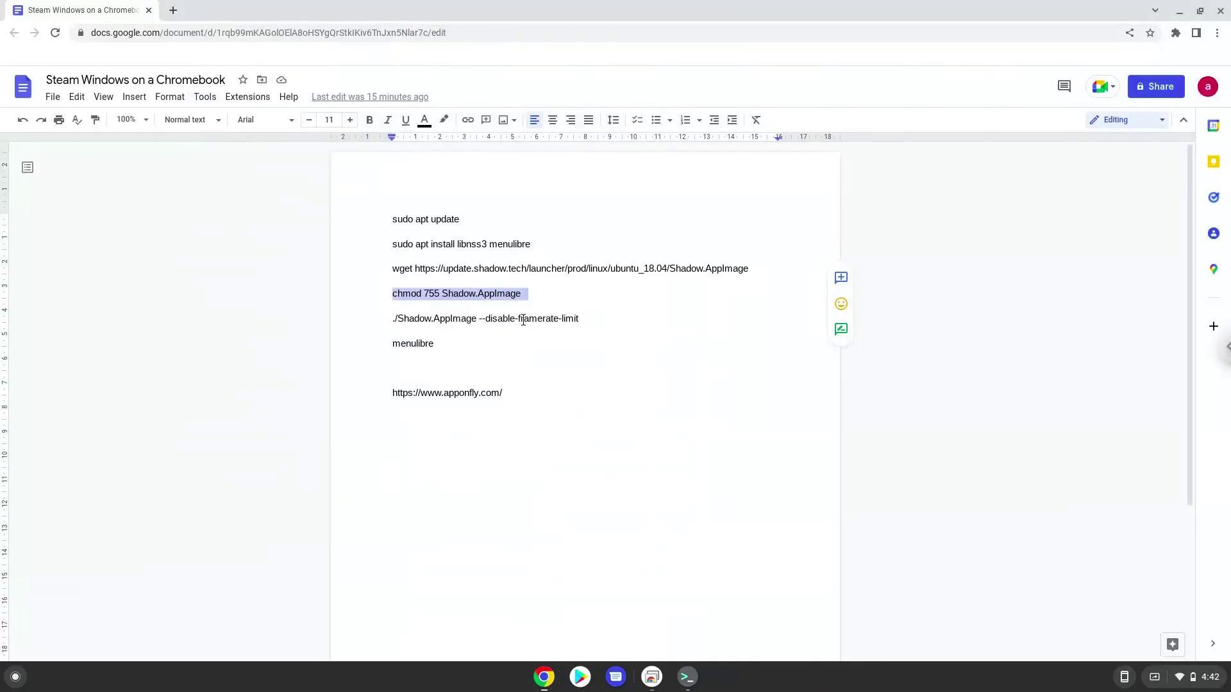
triple_click(523, 320)
right_click(523, 320)
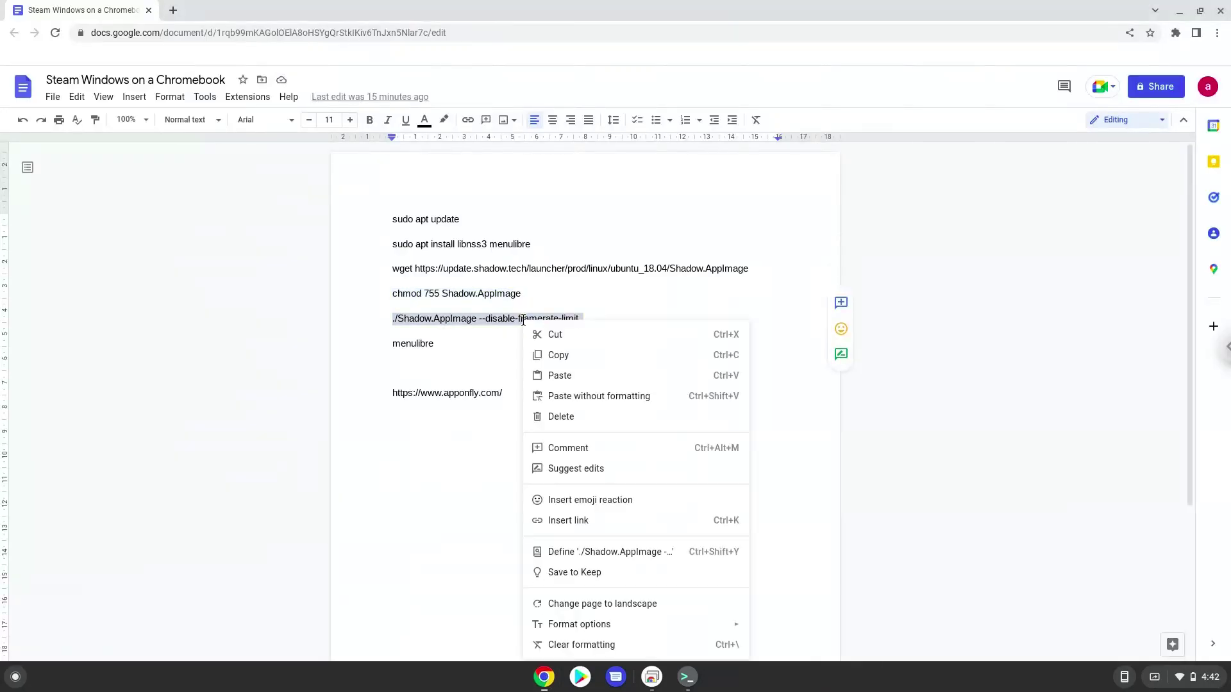
left_click(554, 356)
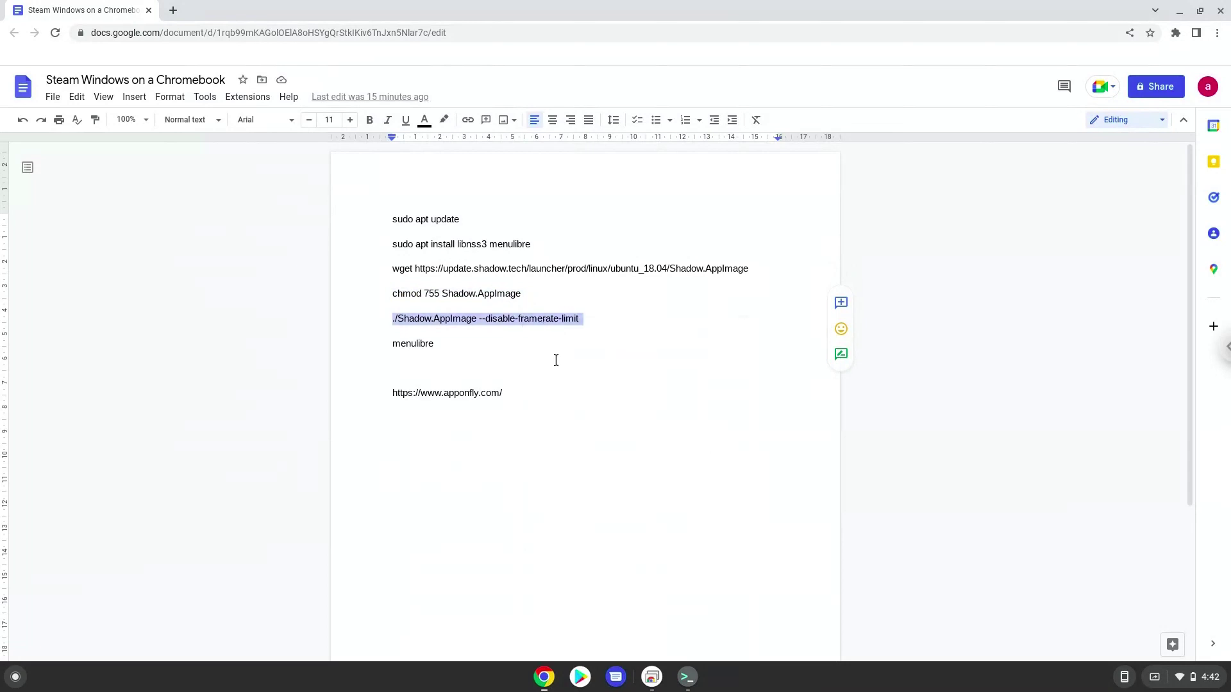
left_click(691, 687)
key("ctrl+shift+v")
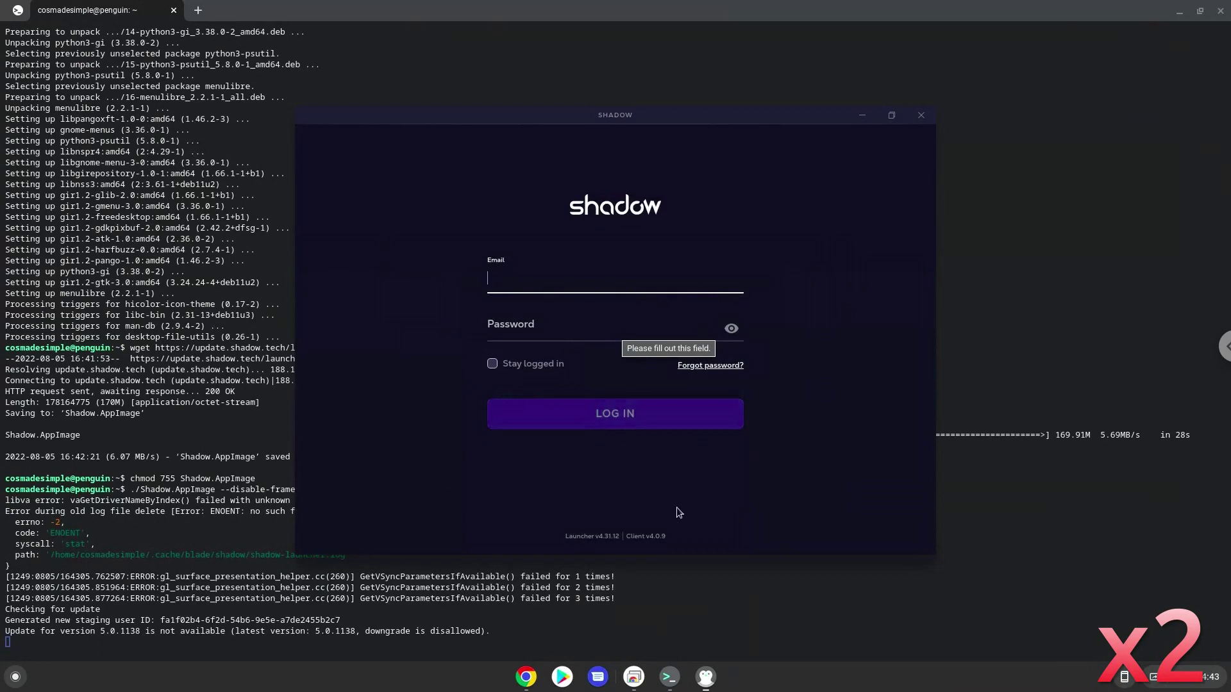
left_click(892, 116)
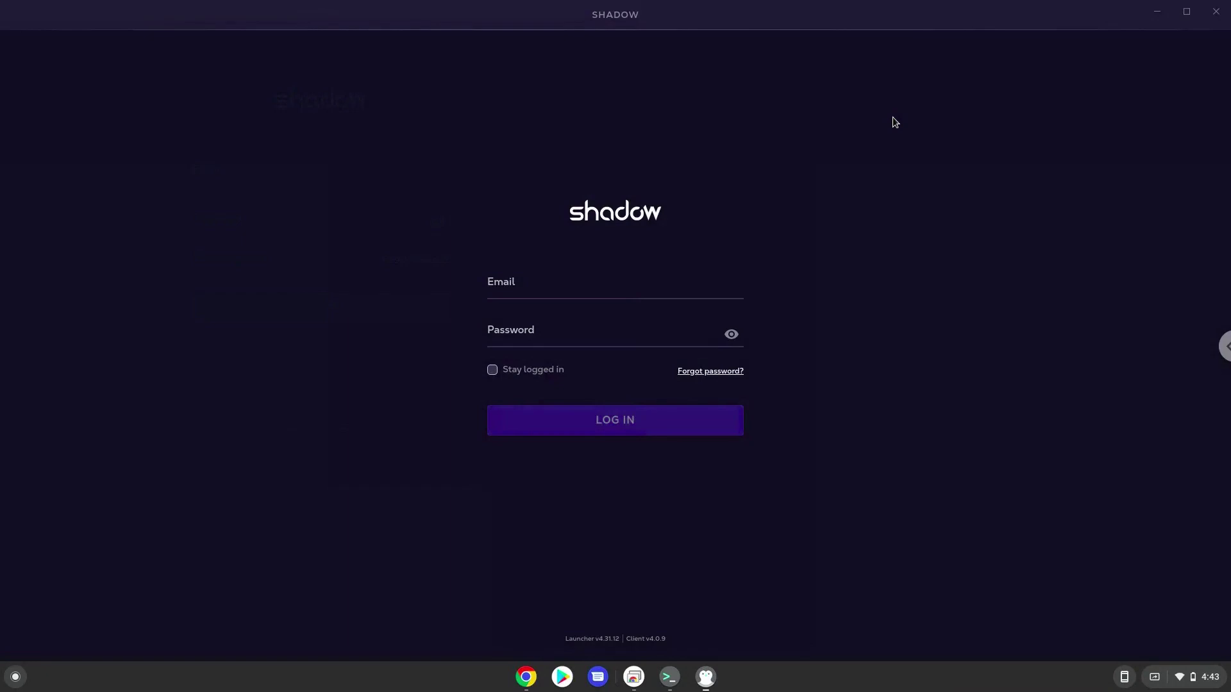
left_click(1216, 13)
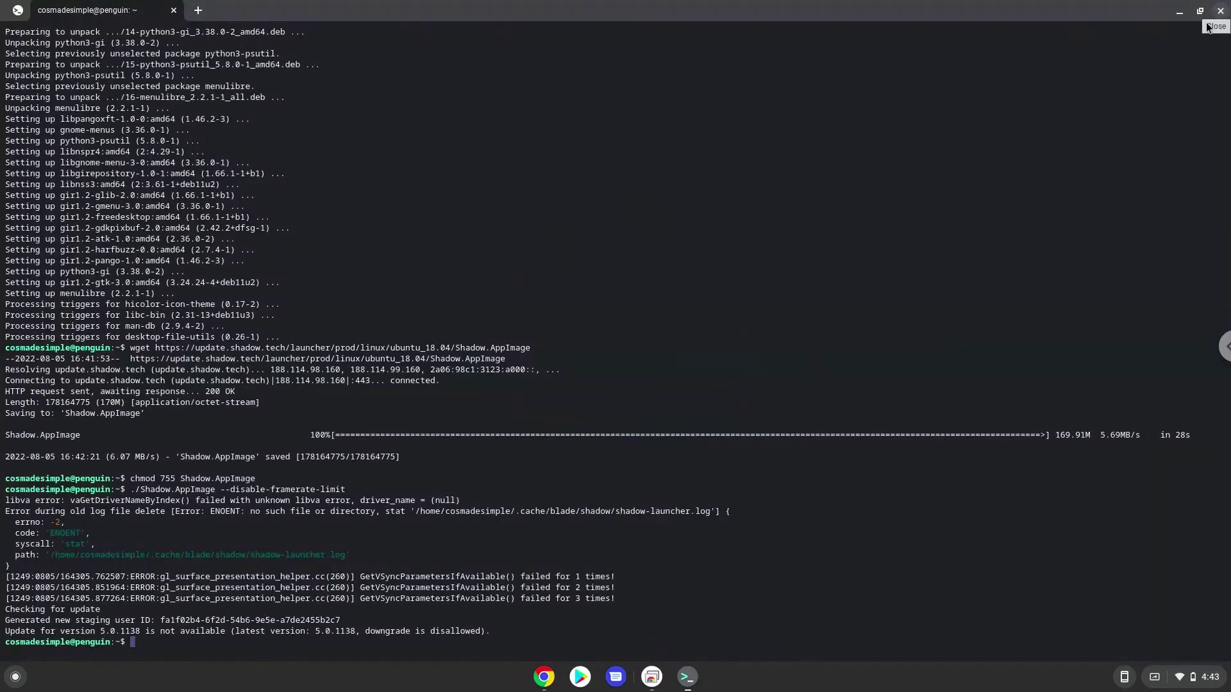
- Copy "menulibre" from the document, run it in the terminal and select the Internet category in the menu editor
left_click(550, 681)
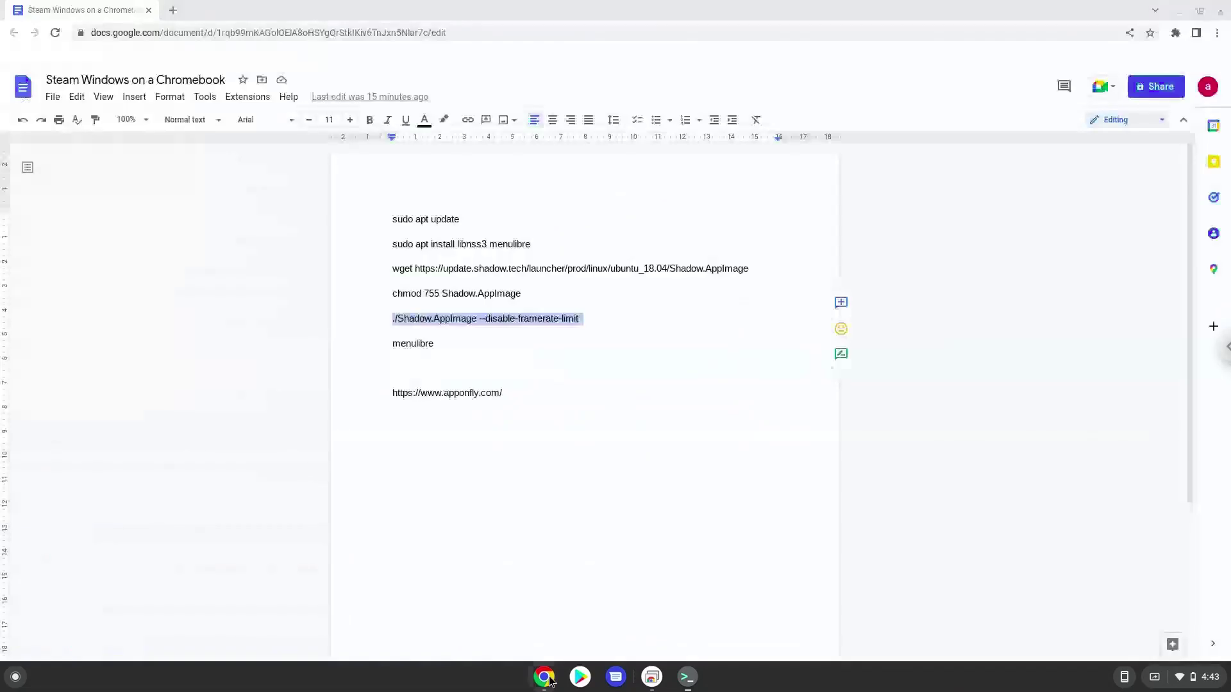
double_click(423, 347)
right_click(422, 346)
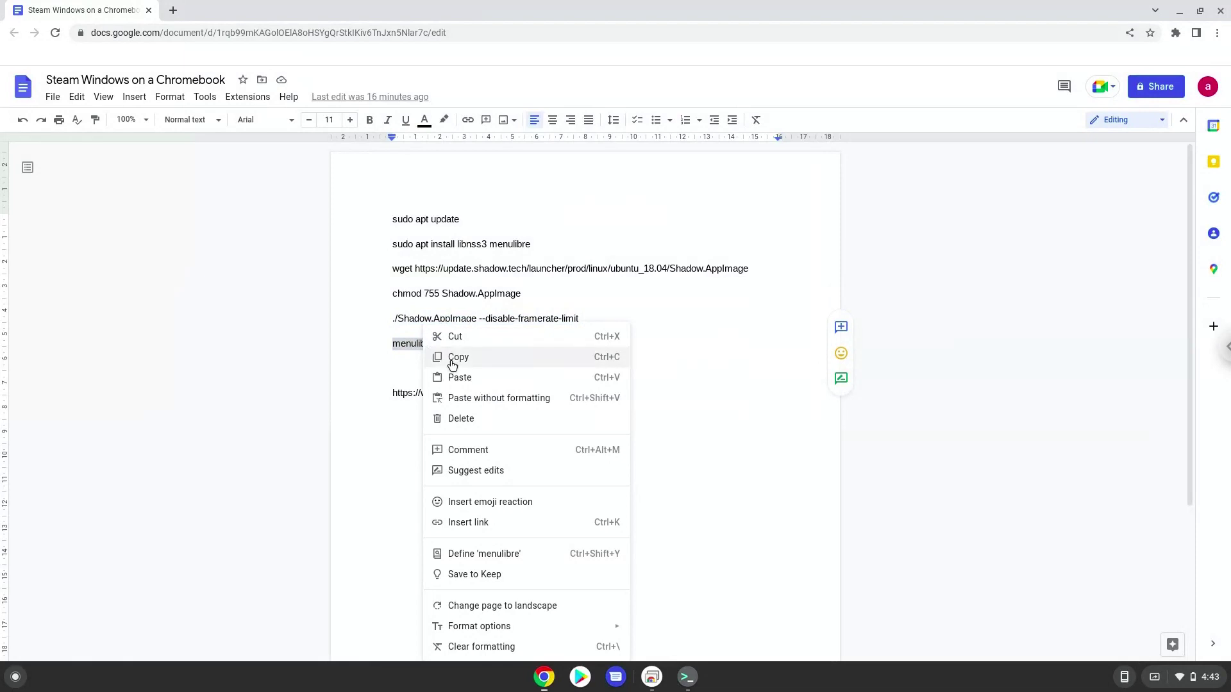
left_click(452, 362)
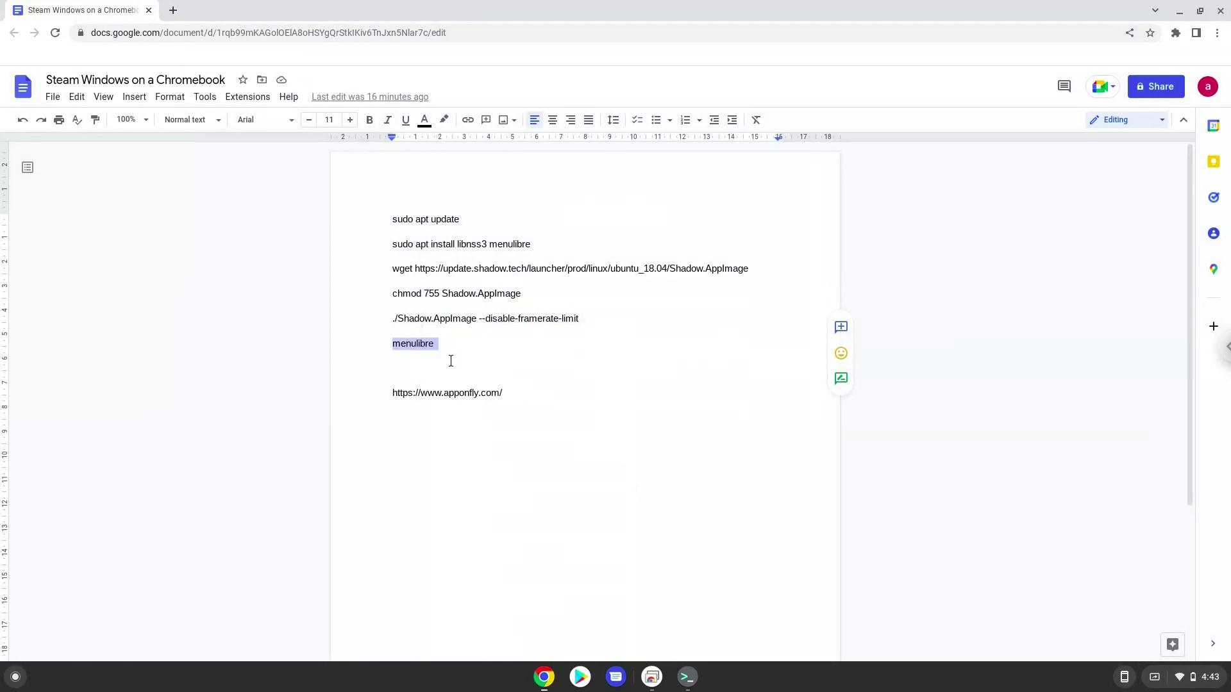
left_click(686, 679)
key("ctrl+shift+v")
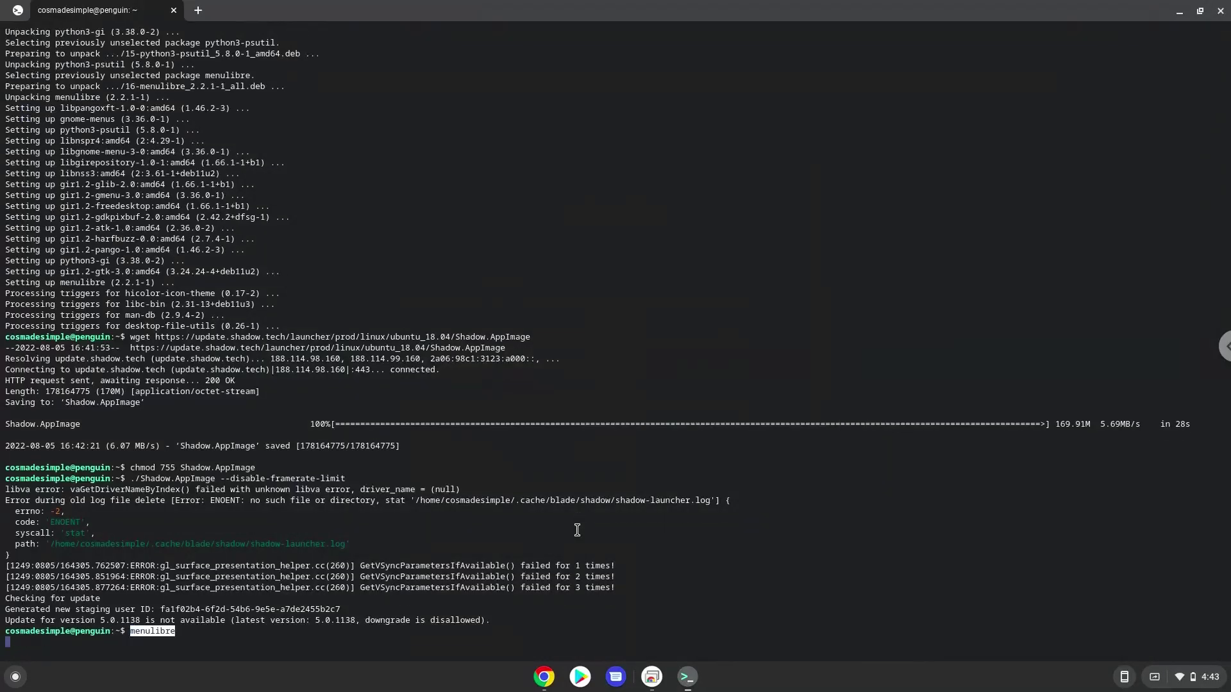
key("Return")
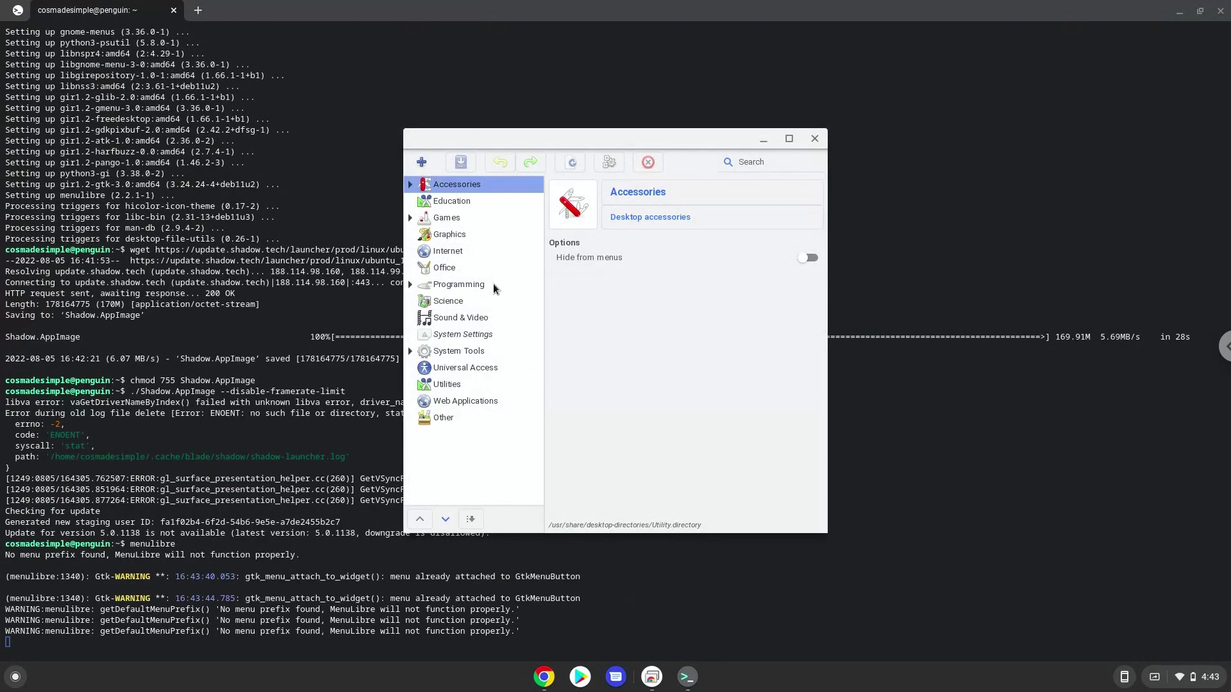
left_click(478, 255)
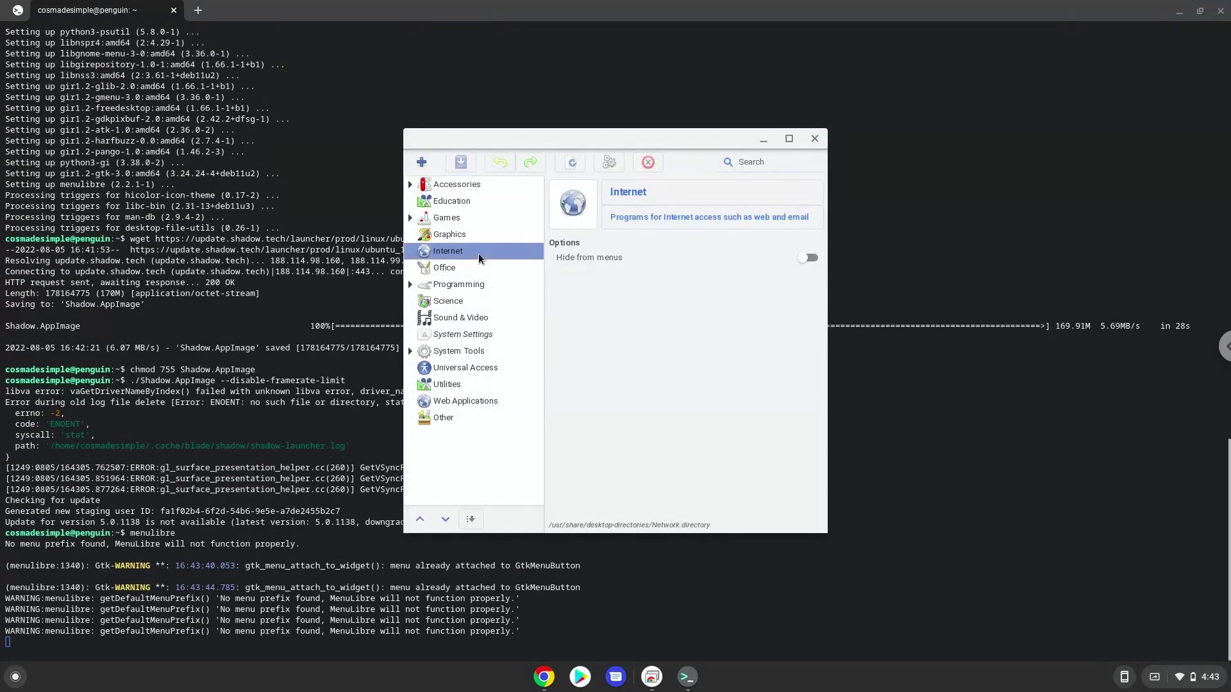
- Add a new launcher under the Internet category and name it "Shadow"
left_click(421, 165)
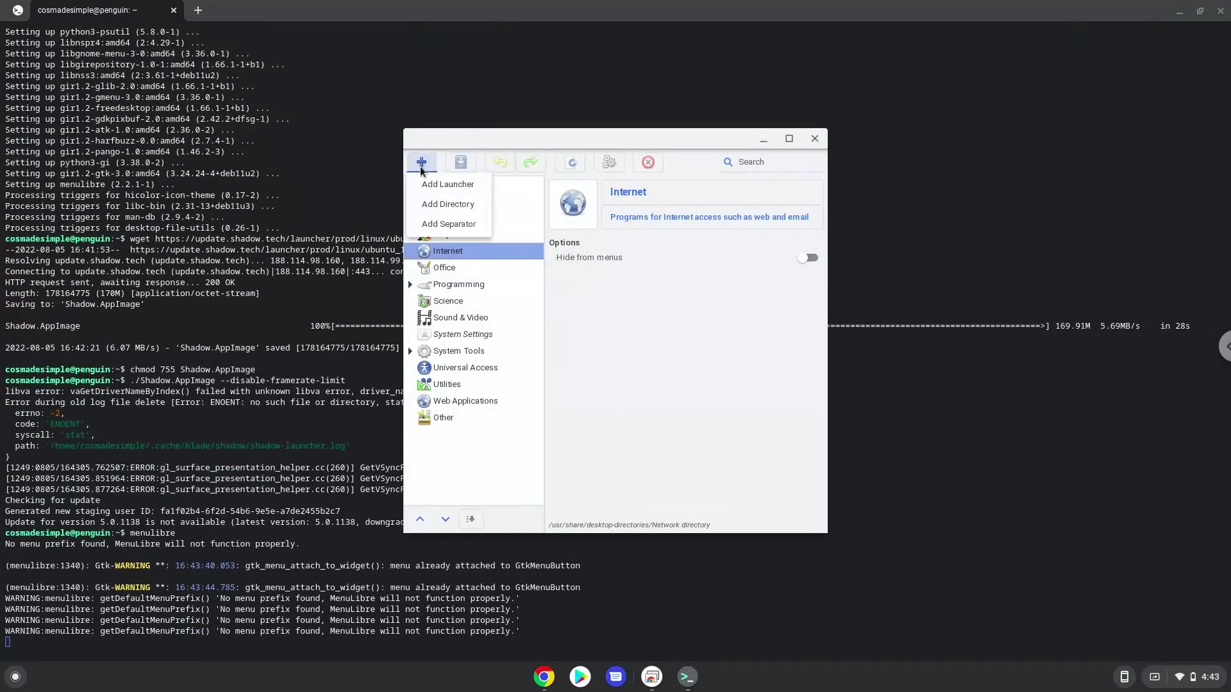
left_click(433, 185)
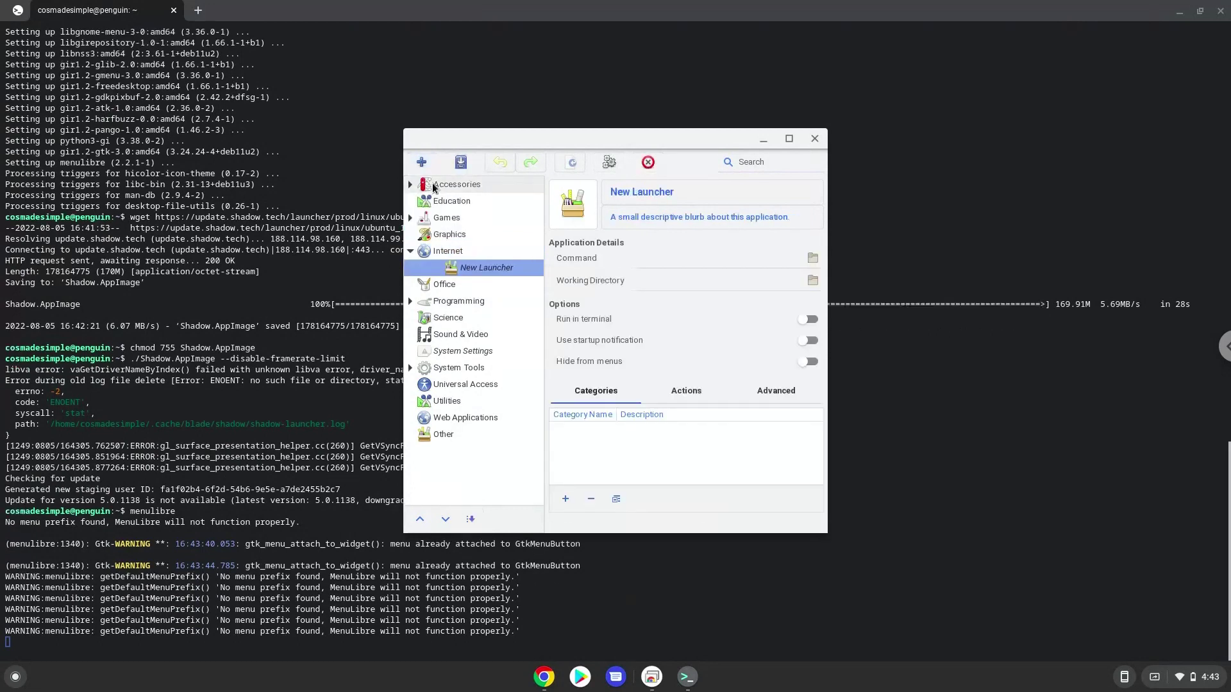
left_click(617, 197)
type("Shadow")
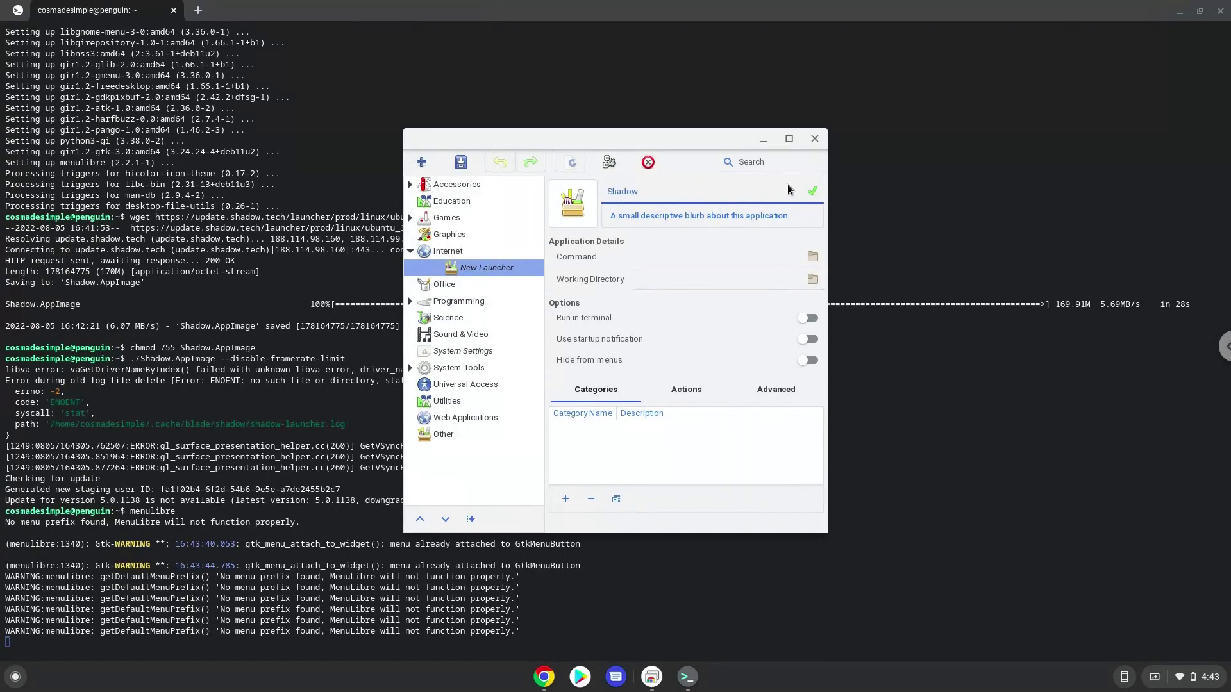
left_click(812, 192)
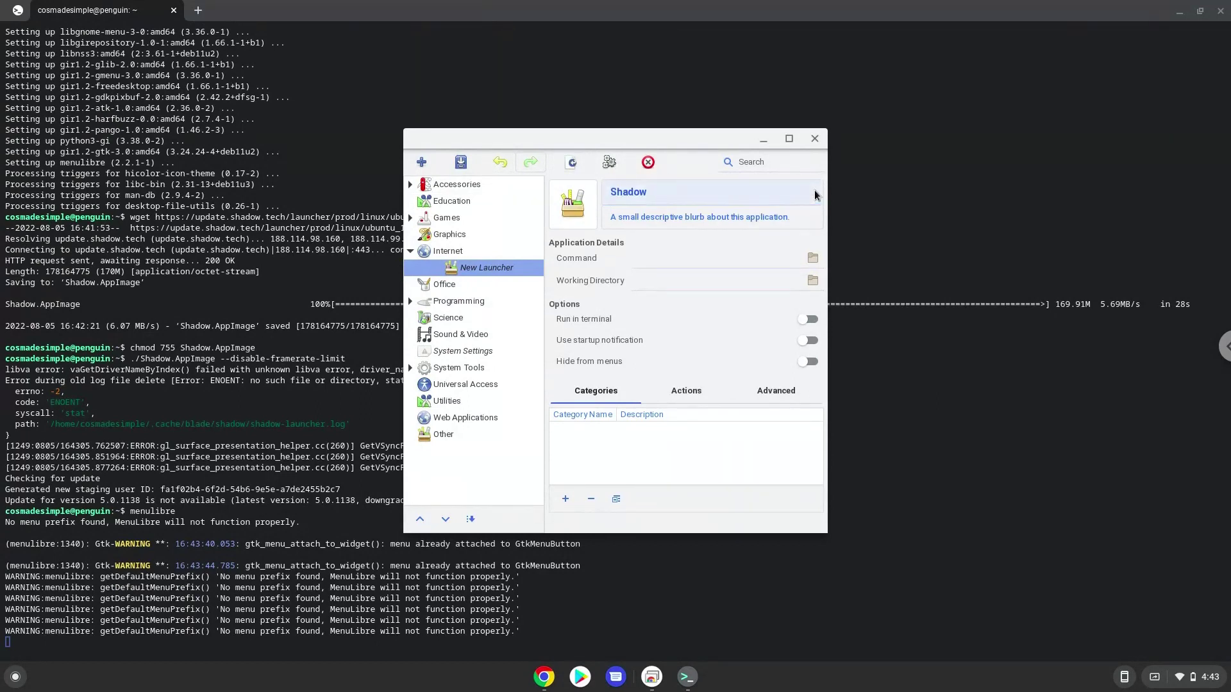
- Set the launcher's command to the Shadow.AppImage file in the home folder and save the launcher
left_click(812, 259)
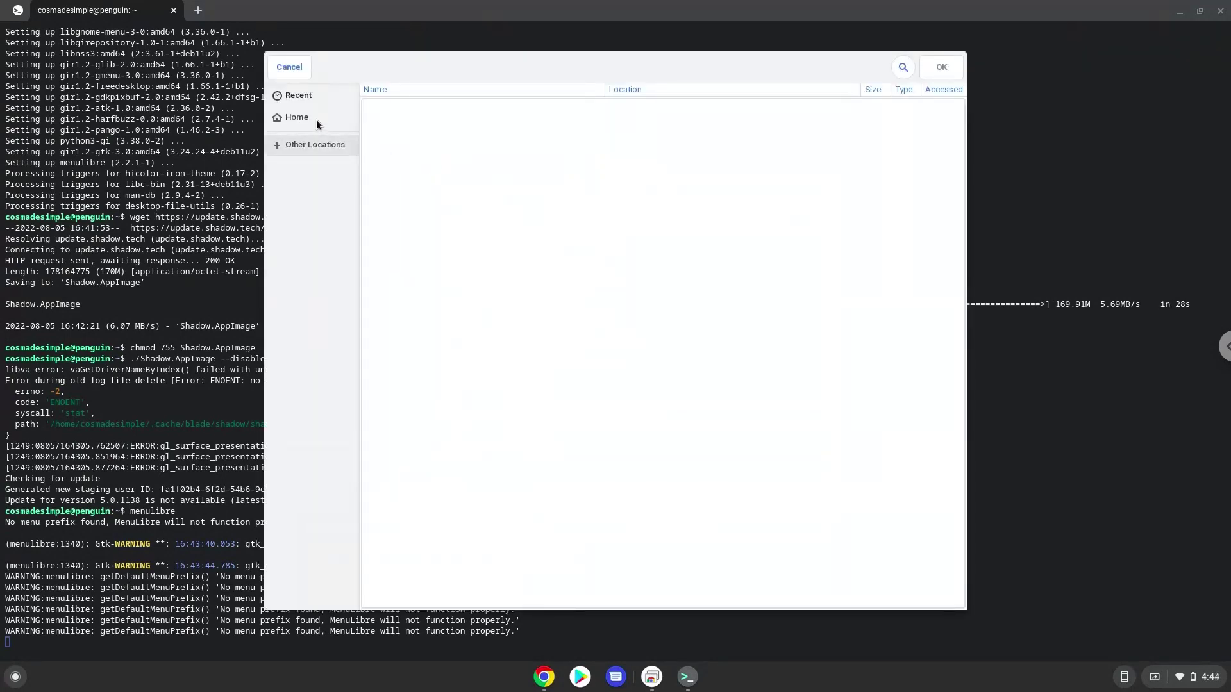
left_click(316, 119)
left_click(405, 138)
double_click(404, 136)
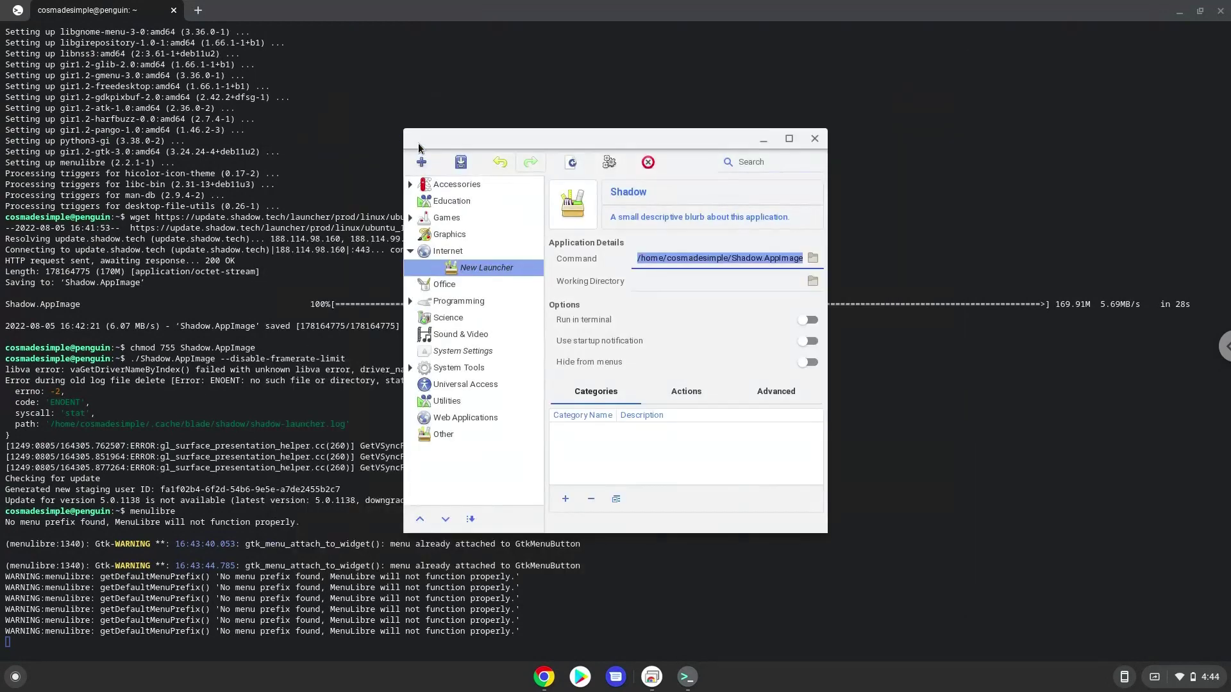
left_click(456, 163)
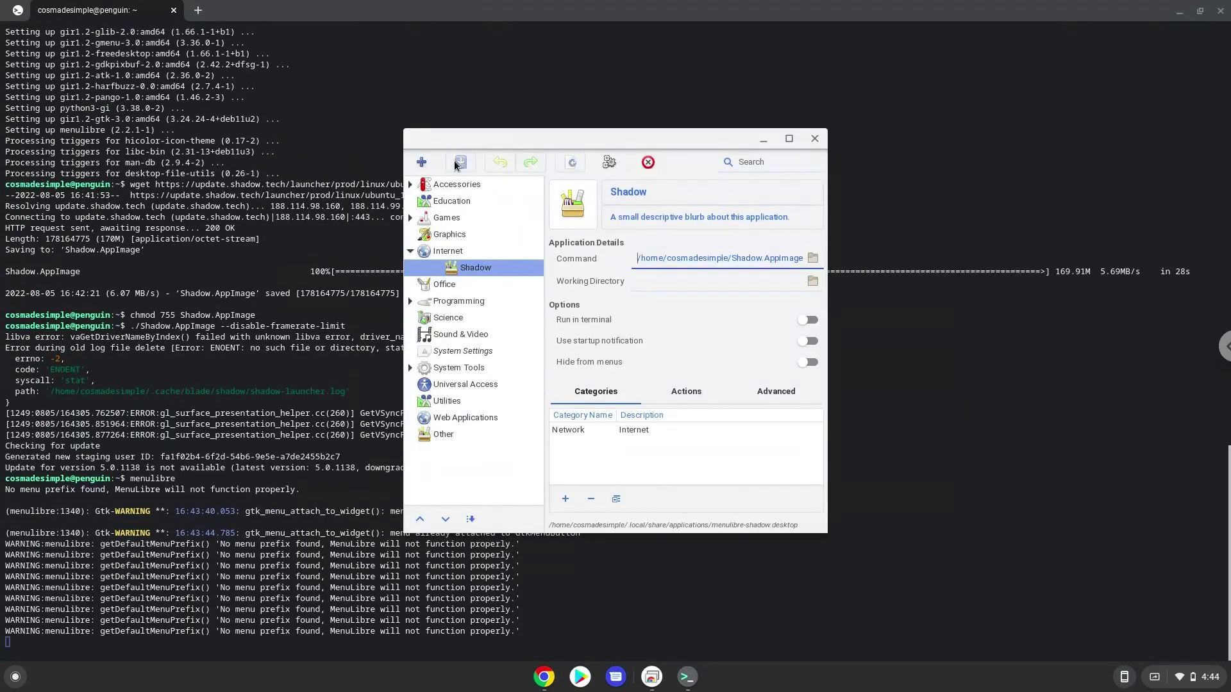